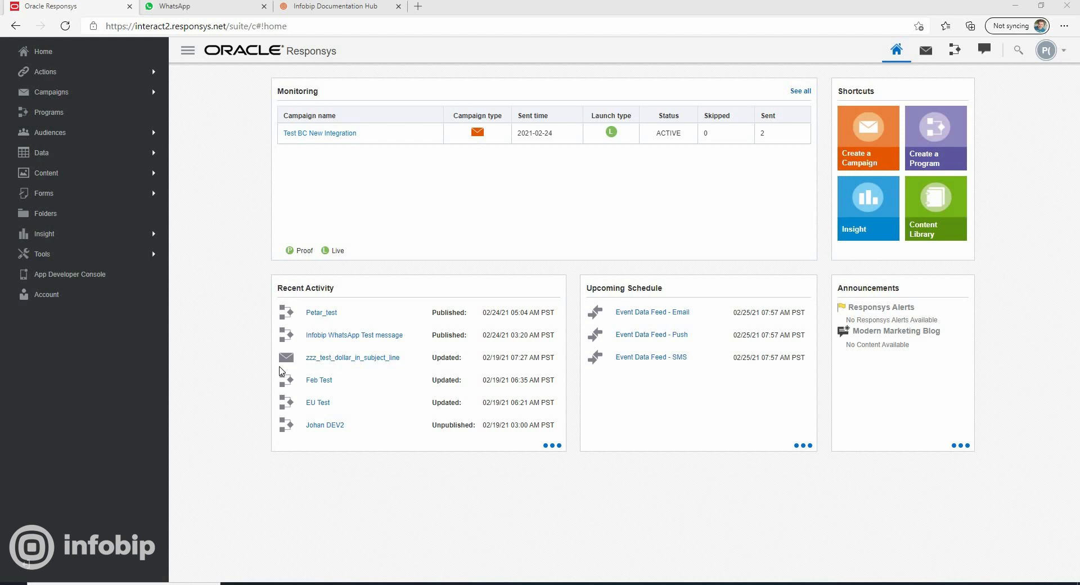
Create a program named Test program 6 in the folder Infobip_1 with the list Infobip_1_list_IO_2
click(950, 141)
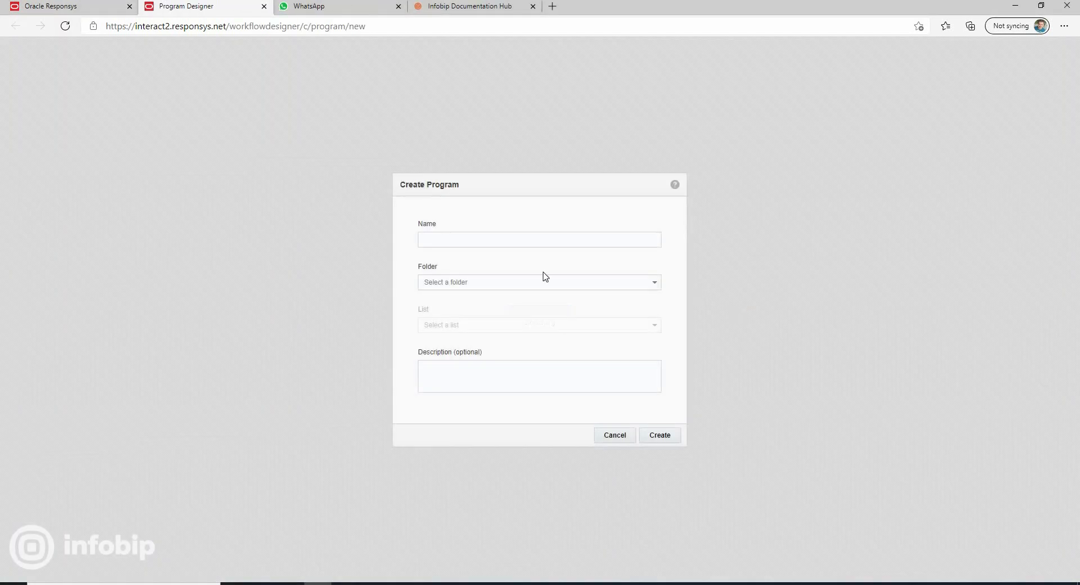
text(Test program)
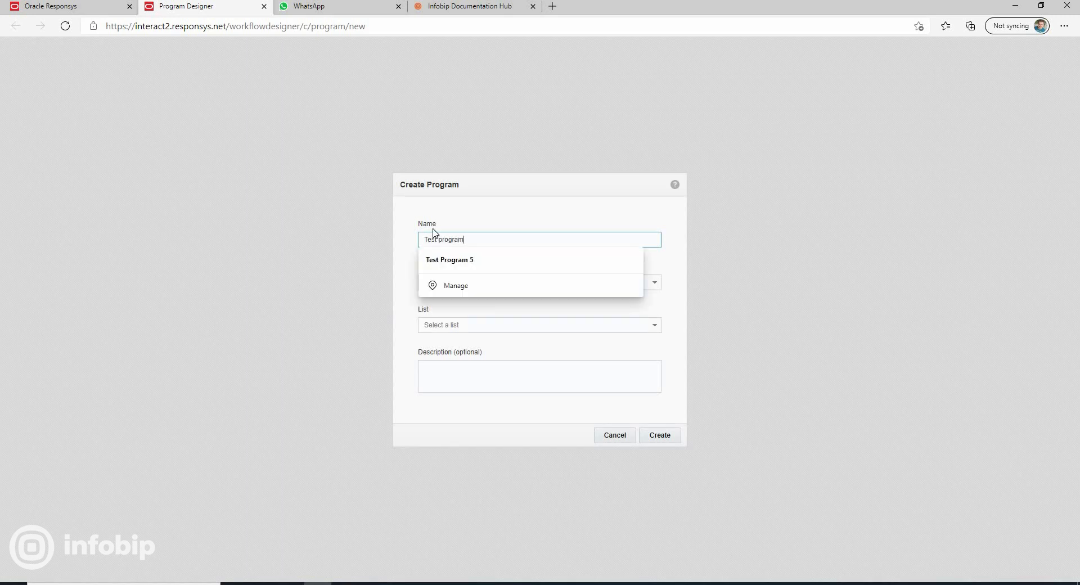
text( 6)
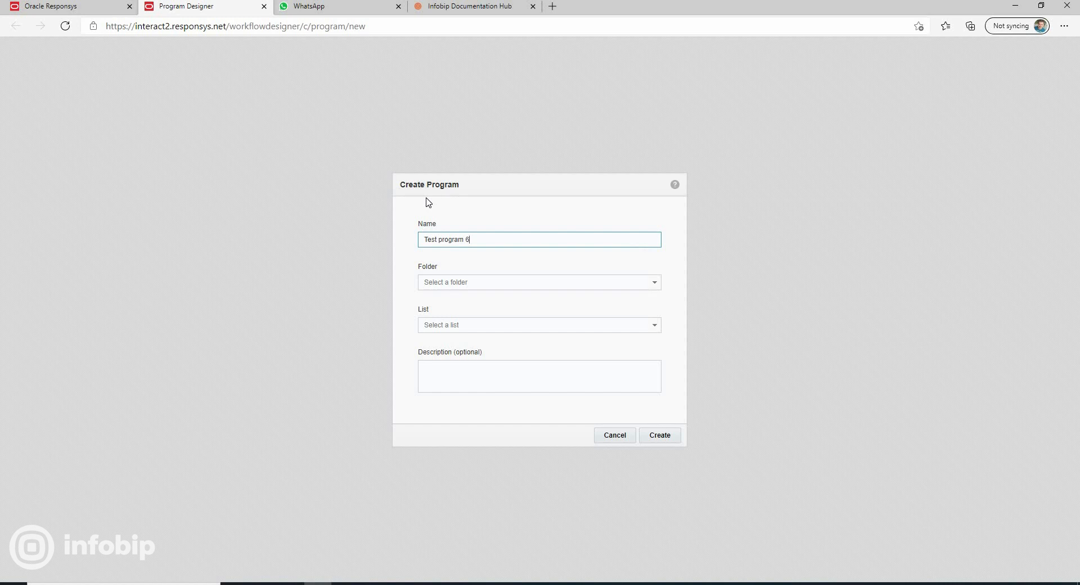
key(Tab)
text(In)
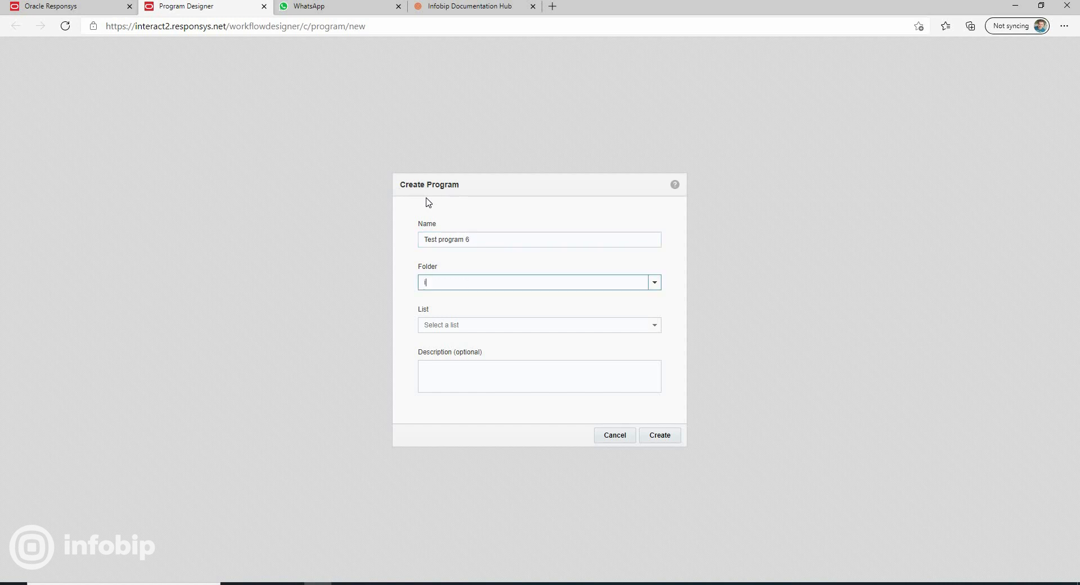
key(Return)
key(Tab)
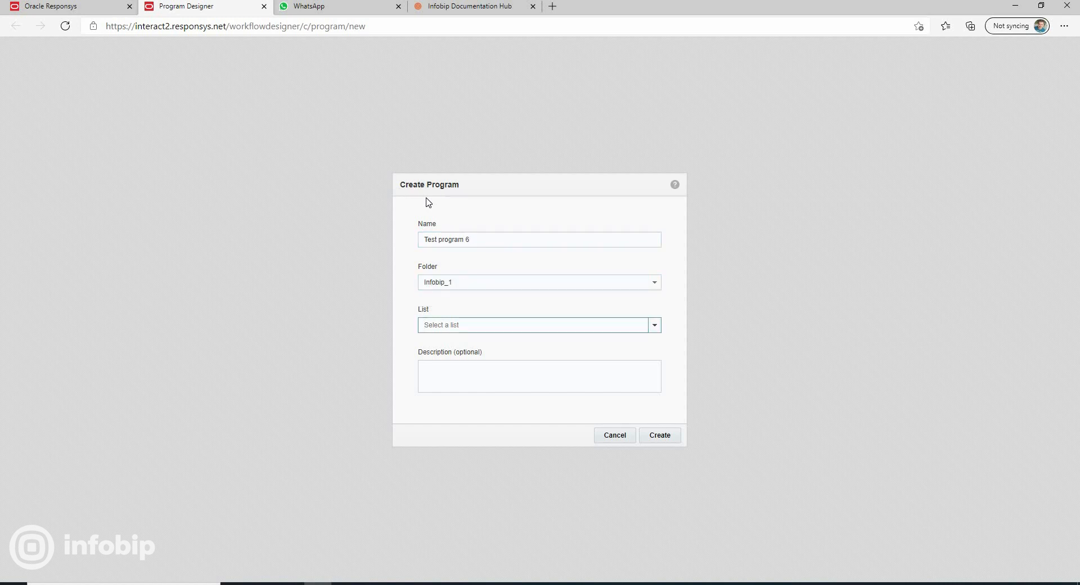
text(Inf)
key(Down)
key(Down)
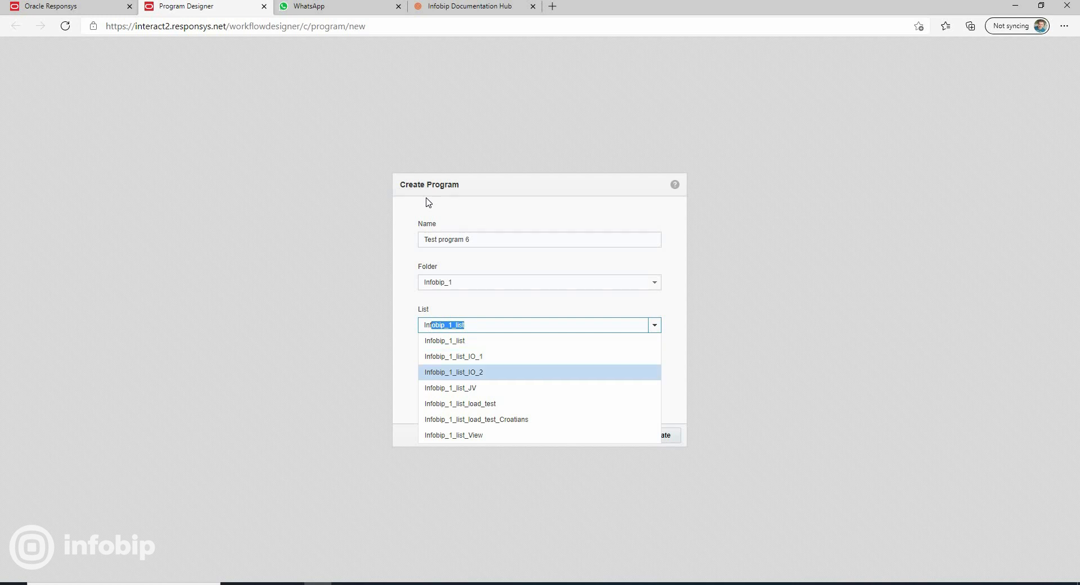
key(Return)
click(665, 437)
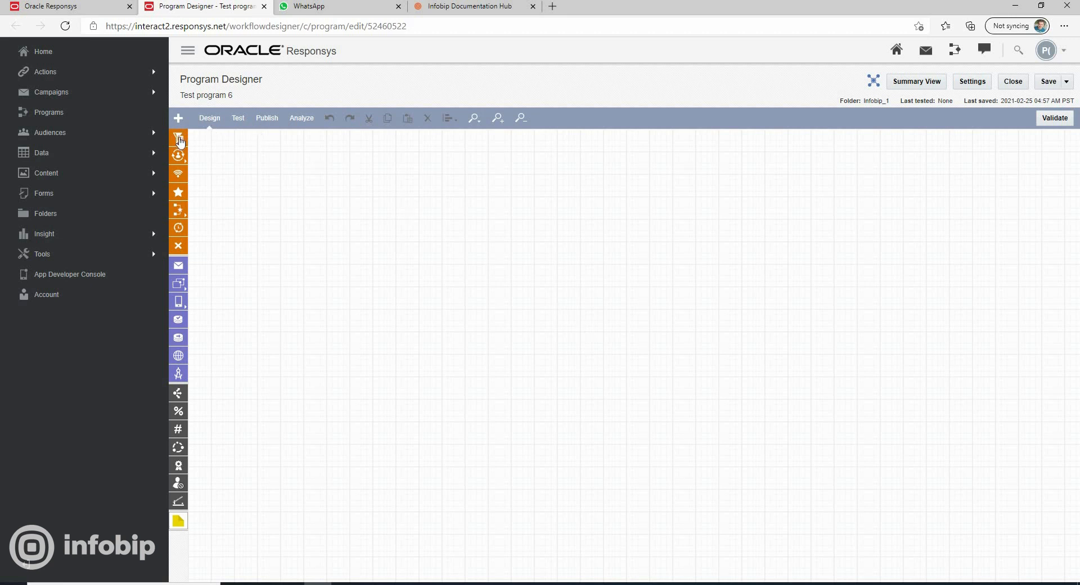
Place a scheduled filter or view event in the upper part of the canvas and open its Scheduled Filter settings
drag(179, 137, 412, 228)
right_click(412, 218)
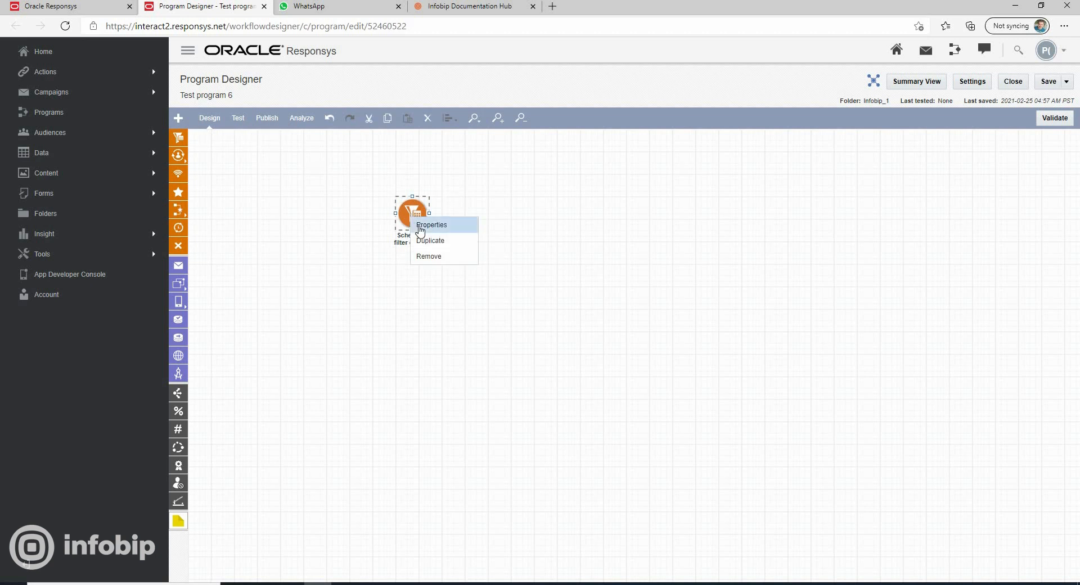
click(422, 224)
click(435, 389)
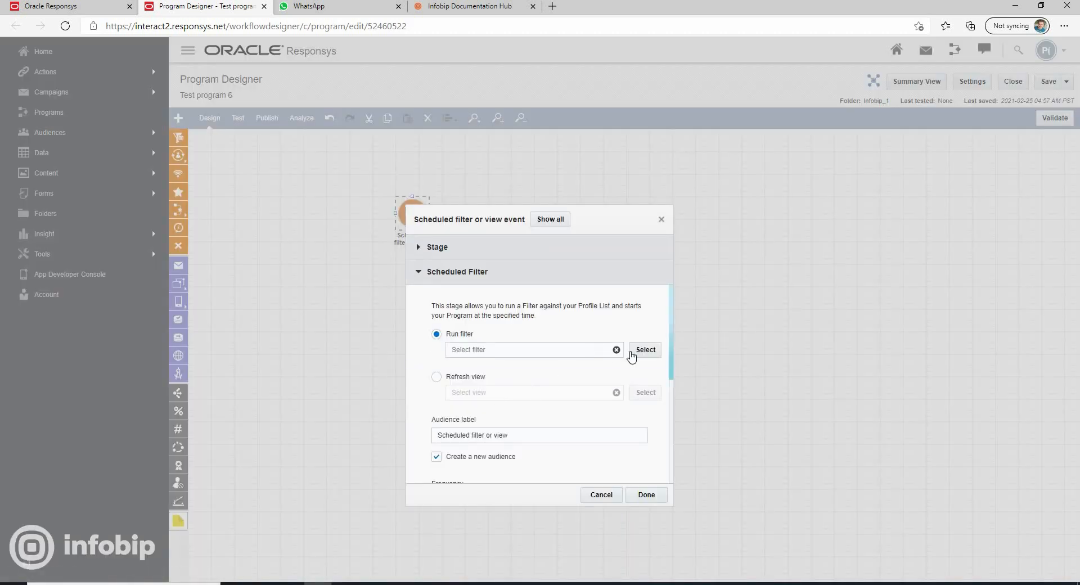
Set the event to run the filter All_Canadians_Opt_In_Infobip_1_IO_2 from the folder Infobip_1 and apply the settings
click(640, 351)
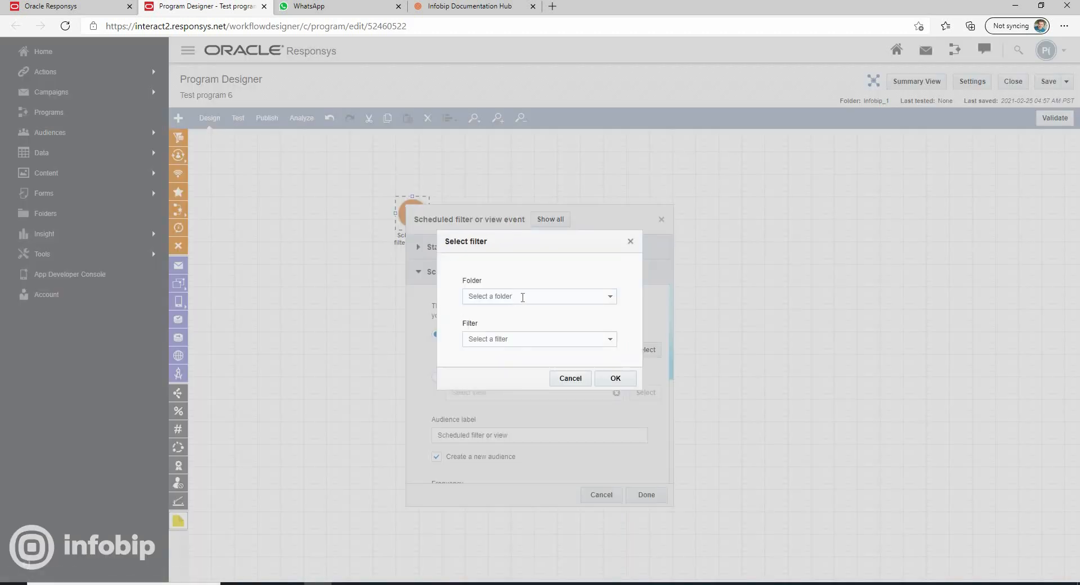
click(522, 299)
scroll(534, 404, down, 5)
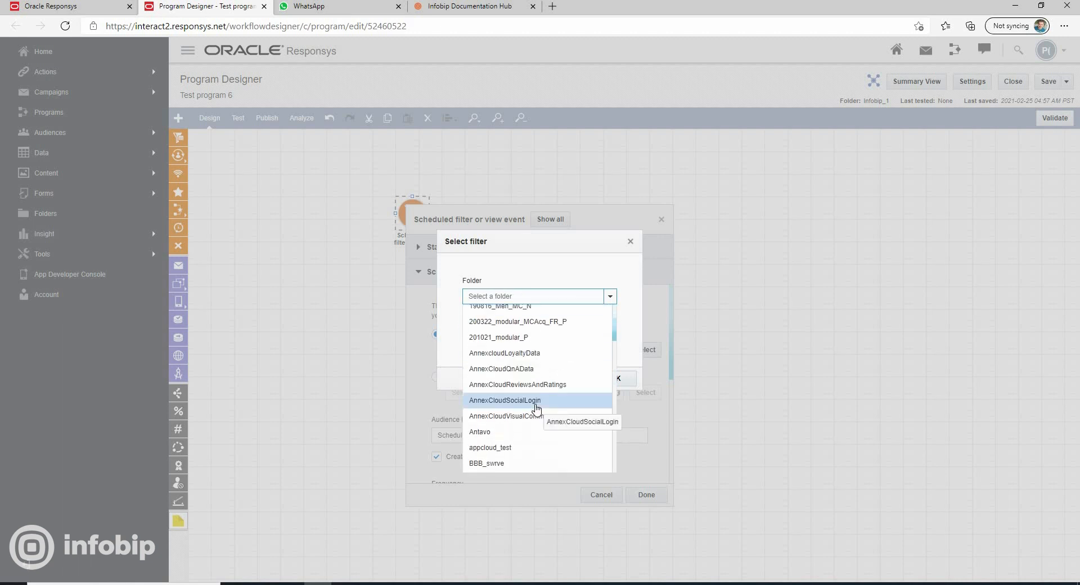
scroll(528, 386, down, 6)
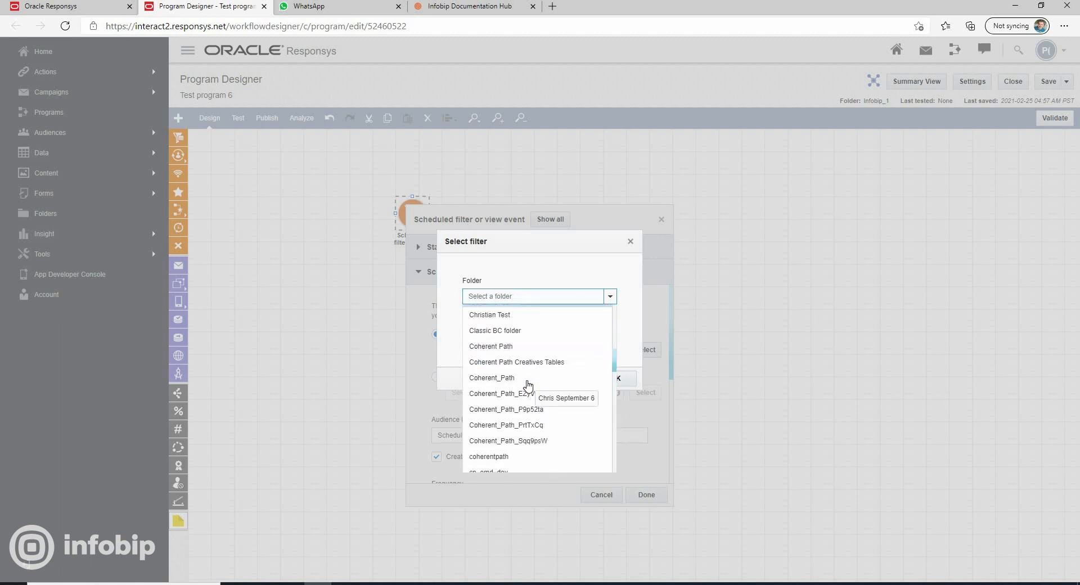
click(509, 446)
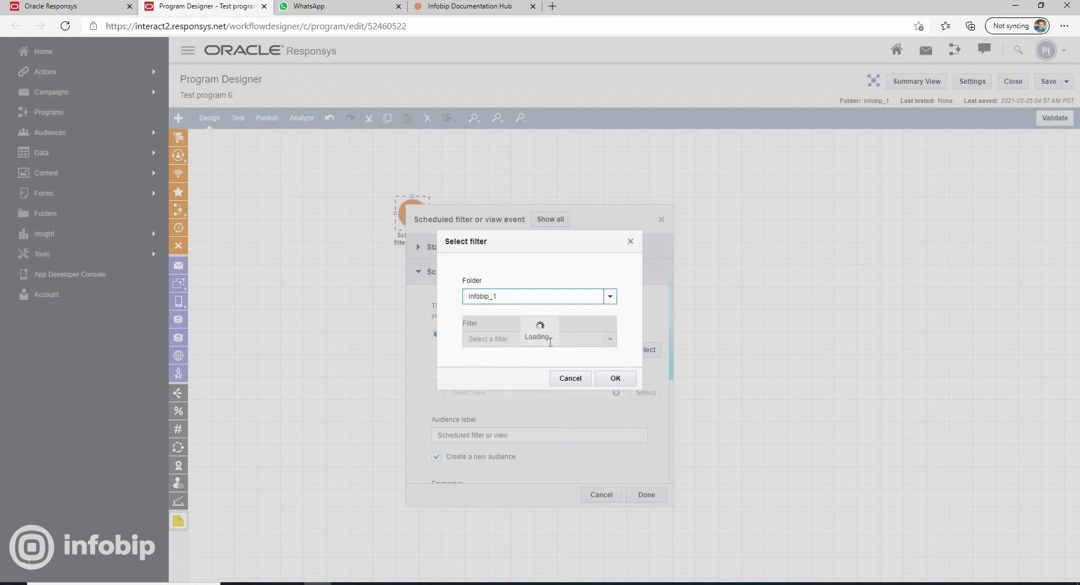
click(534, 343)
click(512, 354)
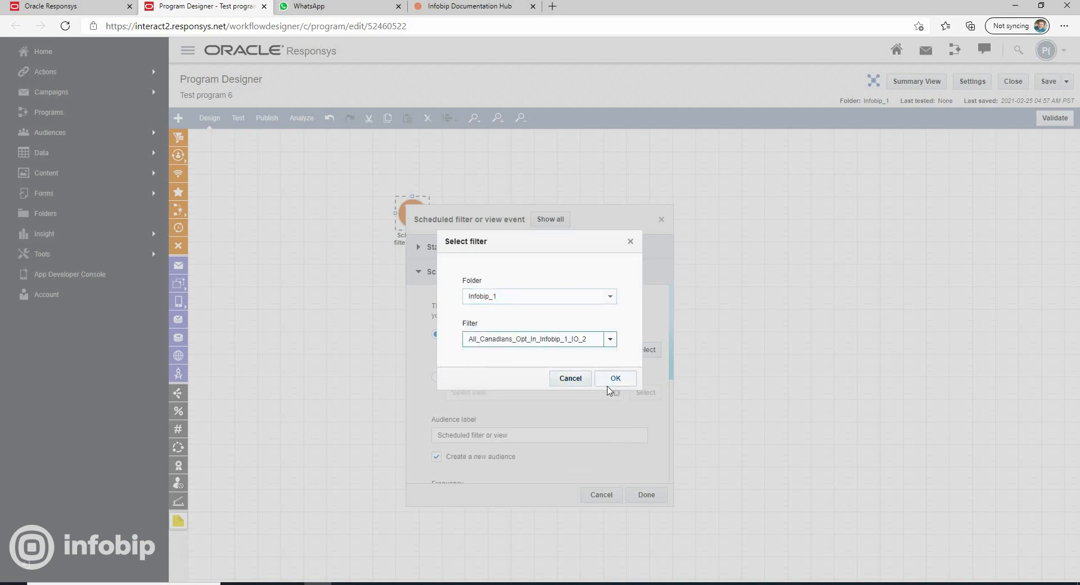
click(618, 378)
click(646, 494)
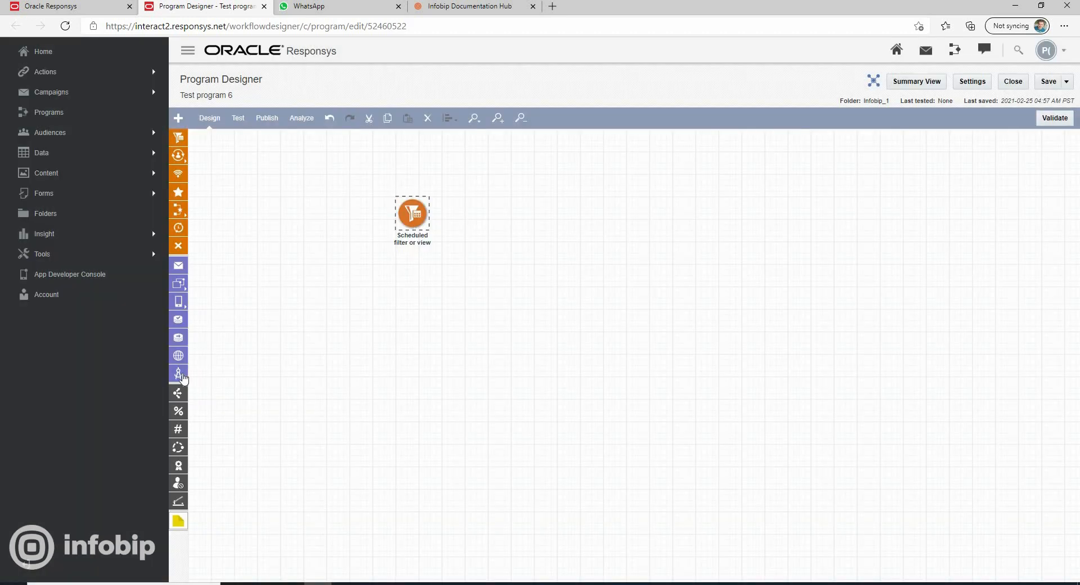
Add an Apps stage below the scheduled filter, connect the two, and assign Infobip WhatsApp Messaging: Send WhatsApp messages to it
mouse_move(412, 322)
mouse_down()
mouse_move(405, 330)
mouse_move(419, 329)
mouse_up()
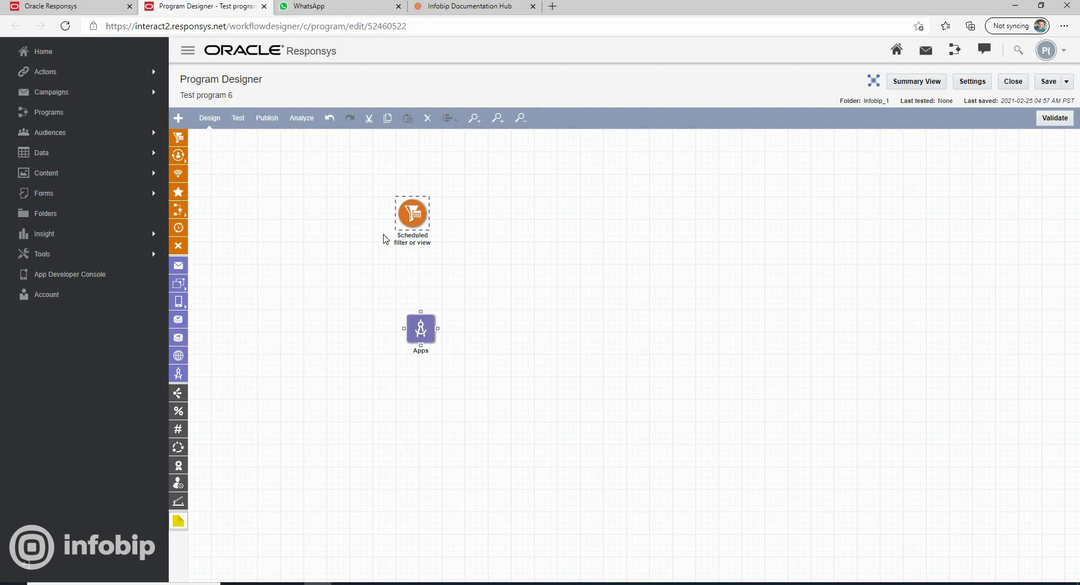
drag(430, 288, 418, 327)
right_click(417, 332)
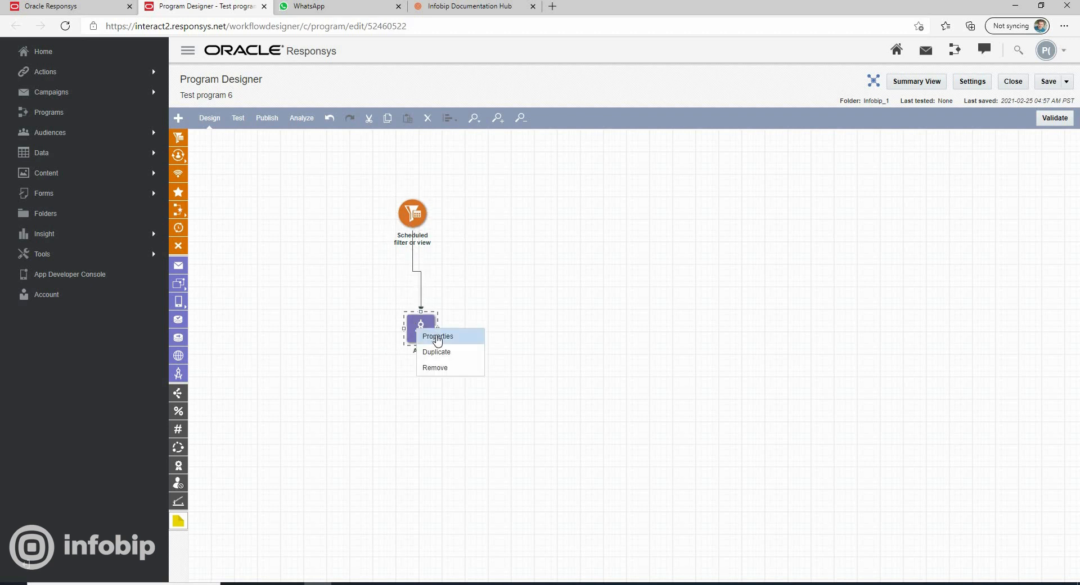
click(434, 335)
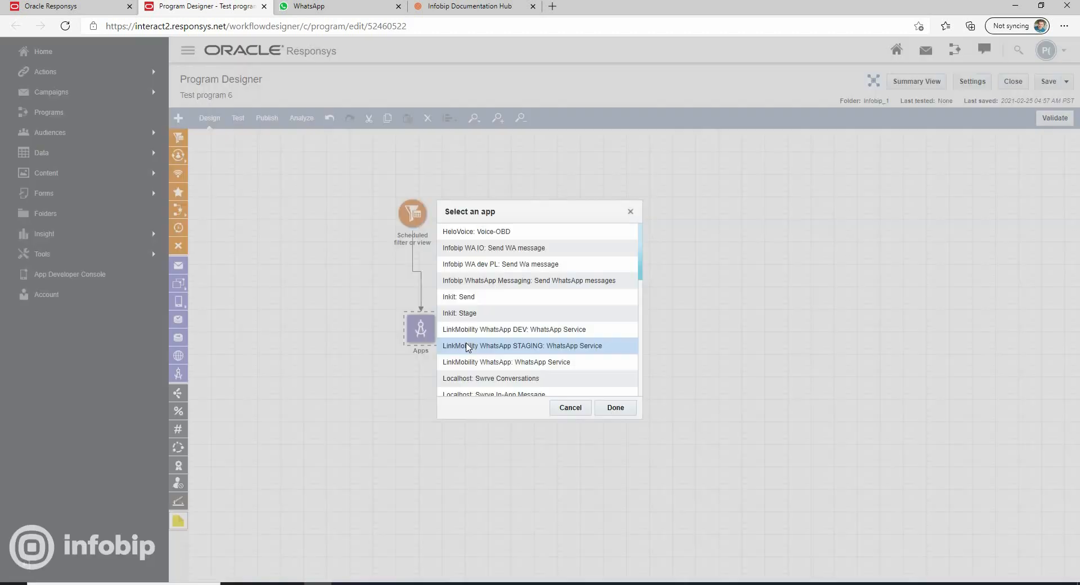
click(496, 282)
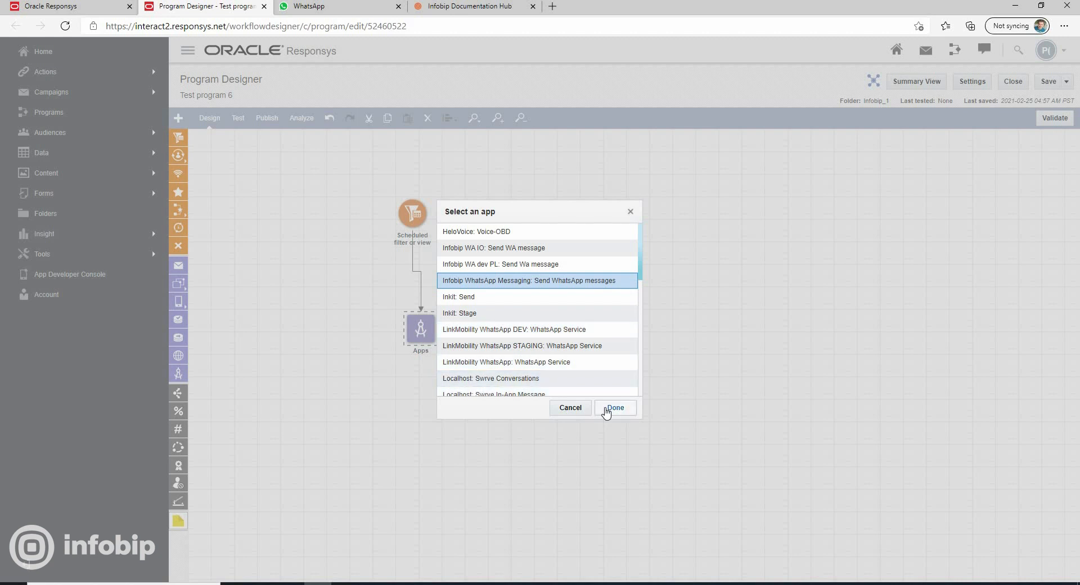
click(607, 409)
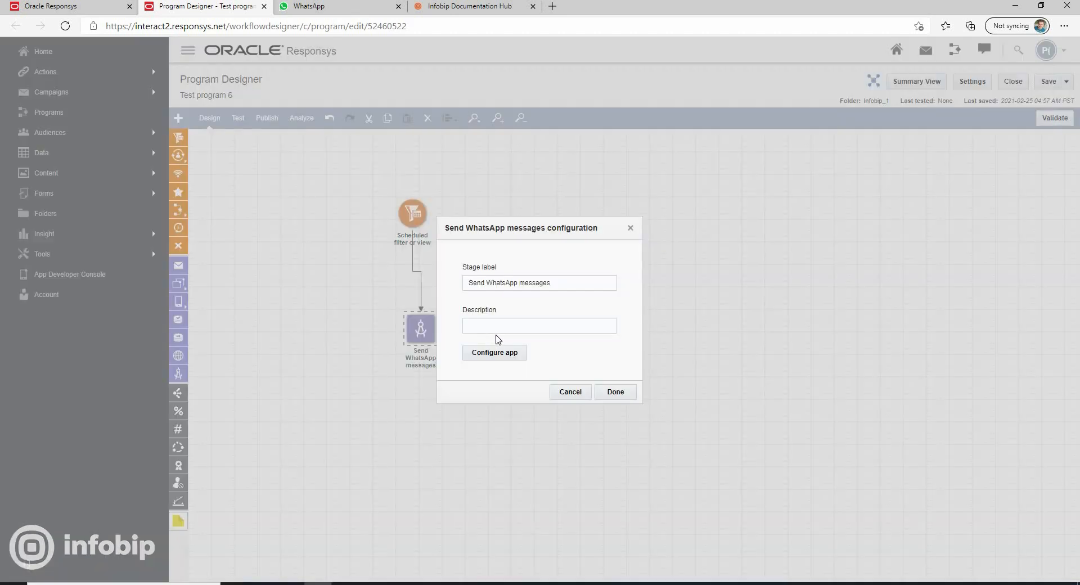
In the stage's app configuration, choose the available sender number and the WhatsApp Template Media message type
click(493, 355)
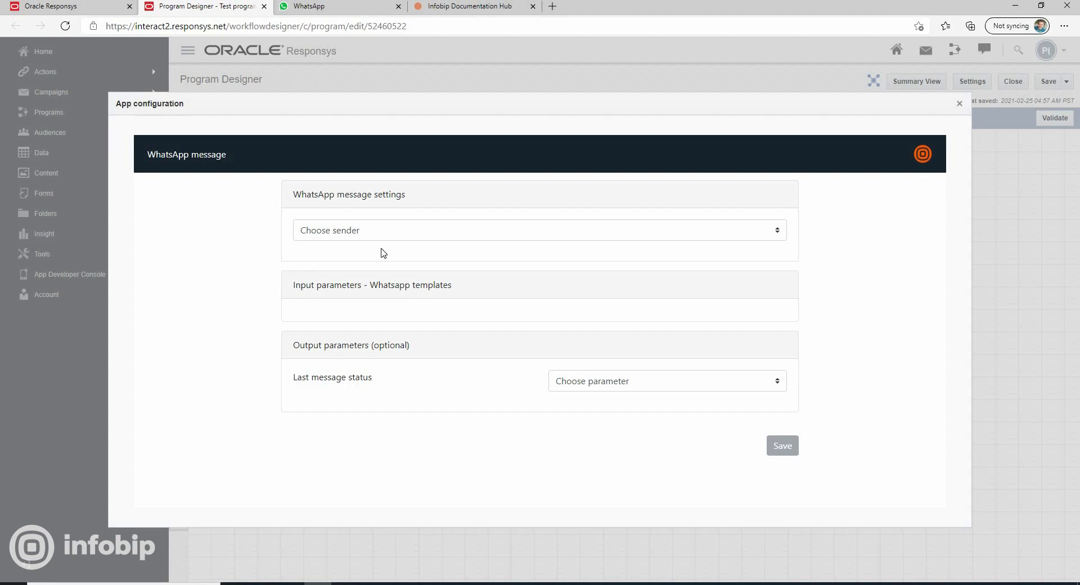
click(366, 237)
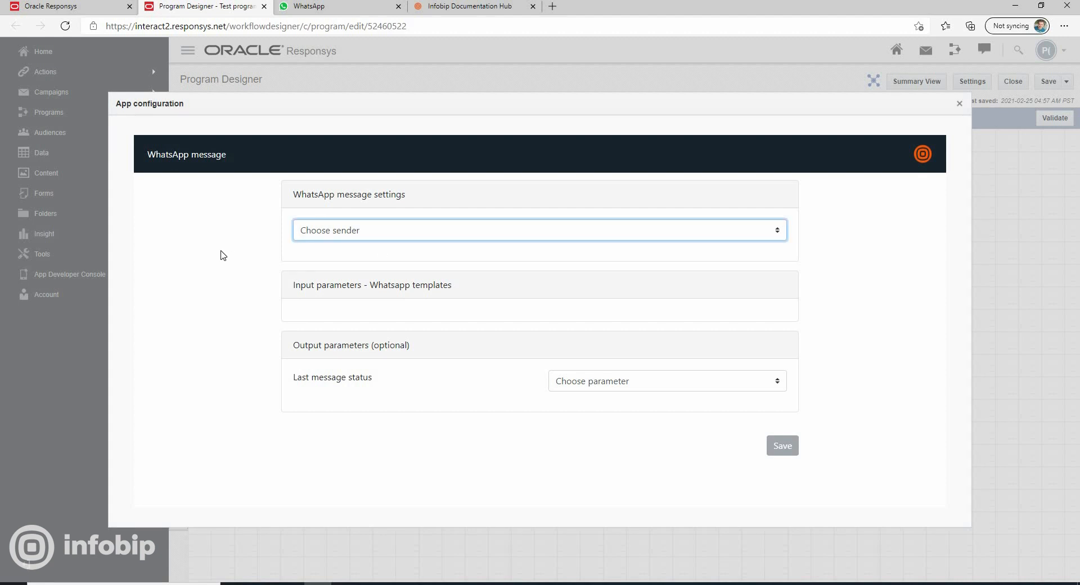
click(388, 237)
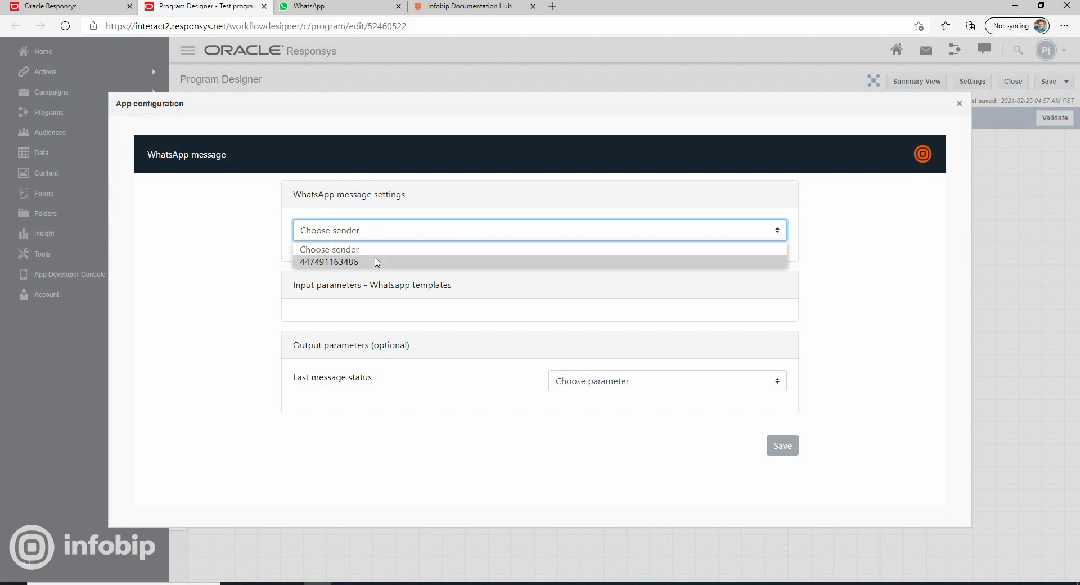
click(376, 262)
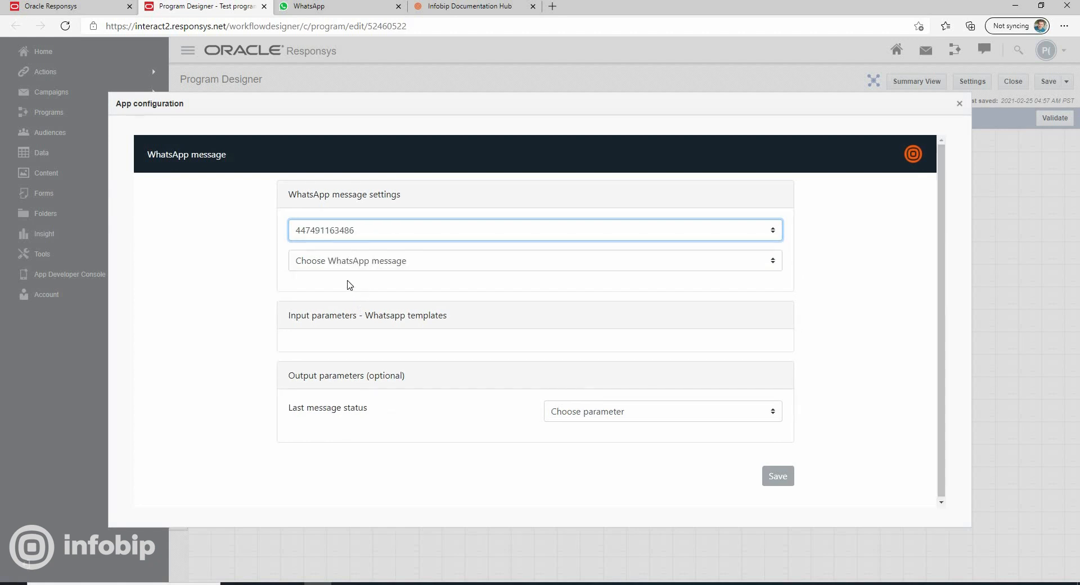
click(427, 267)
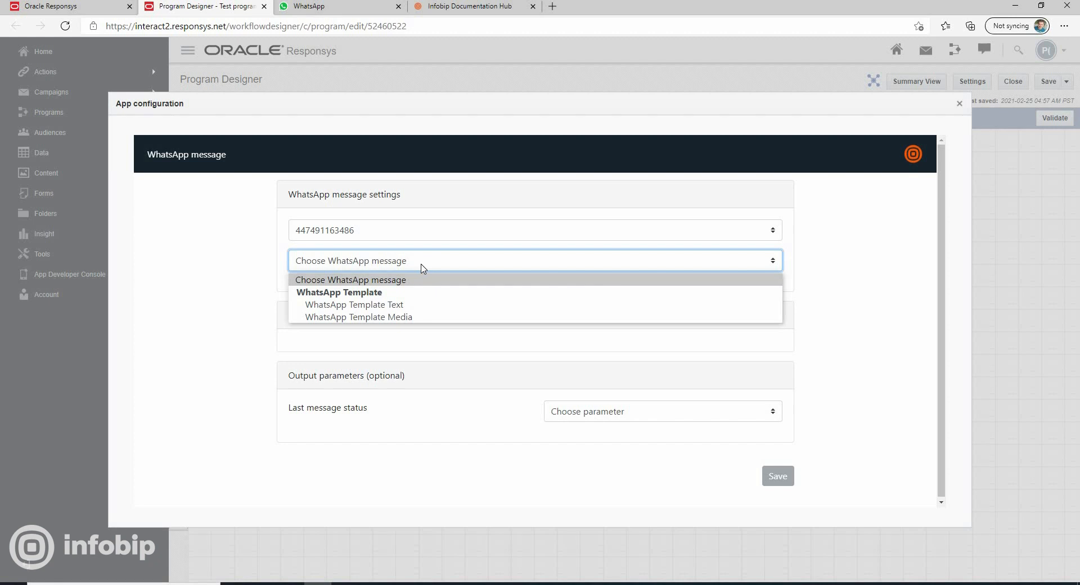
click(405, 319)
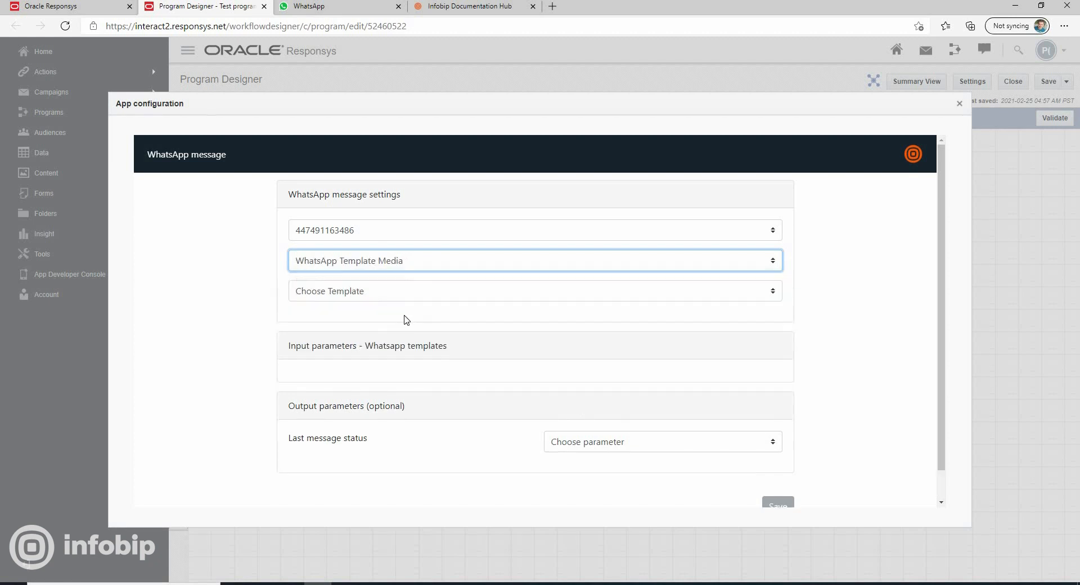
Select the template ALERT_UPDATE : en : action_button and review its body and buttons
click(378, 298)
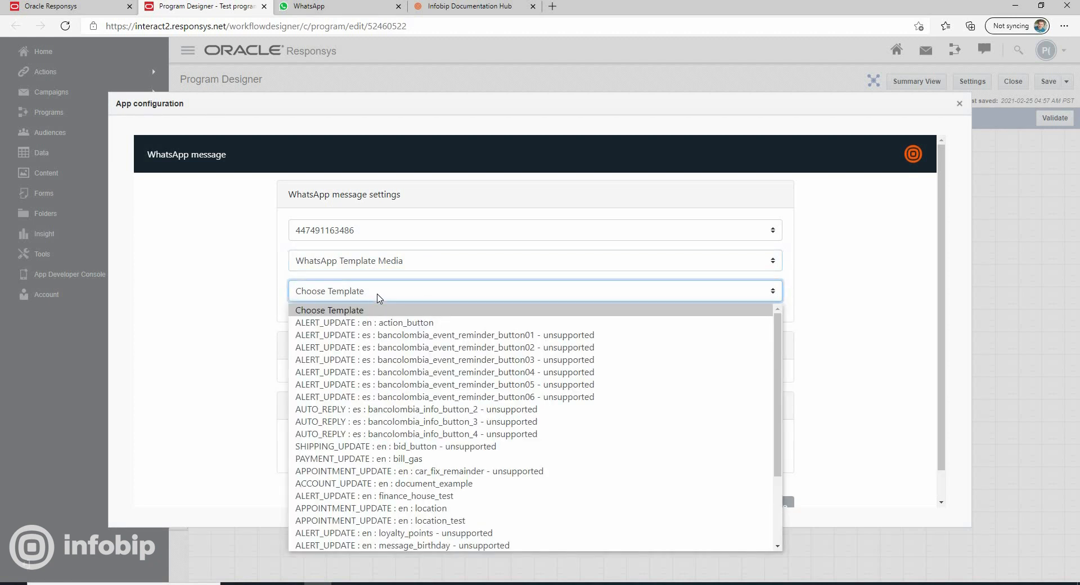
click(392, 321)
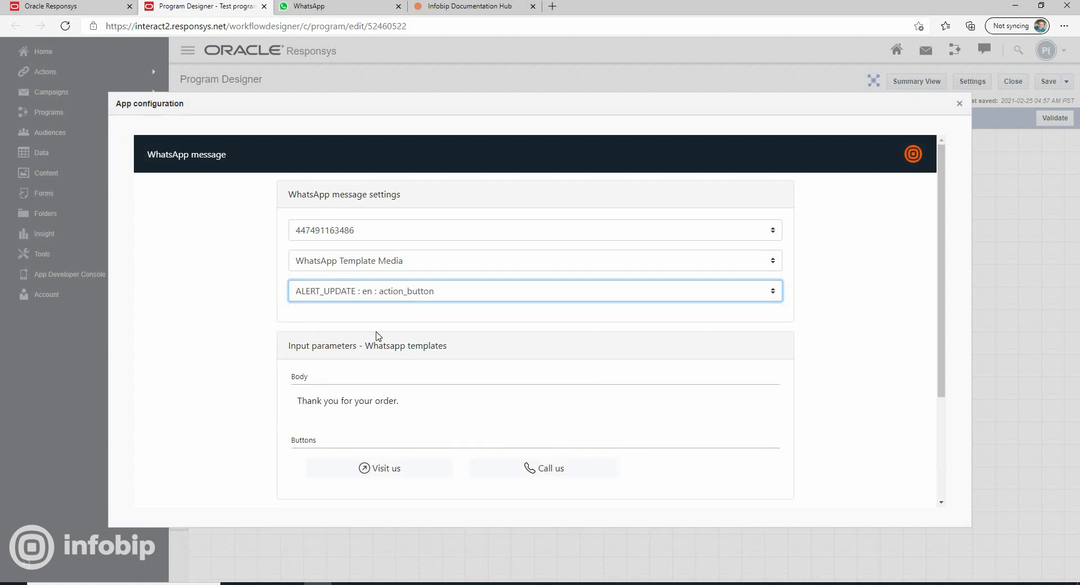
scroll(443, 323, down, 2)
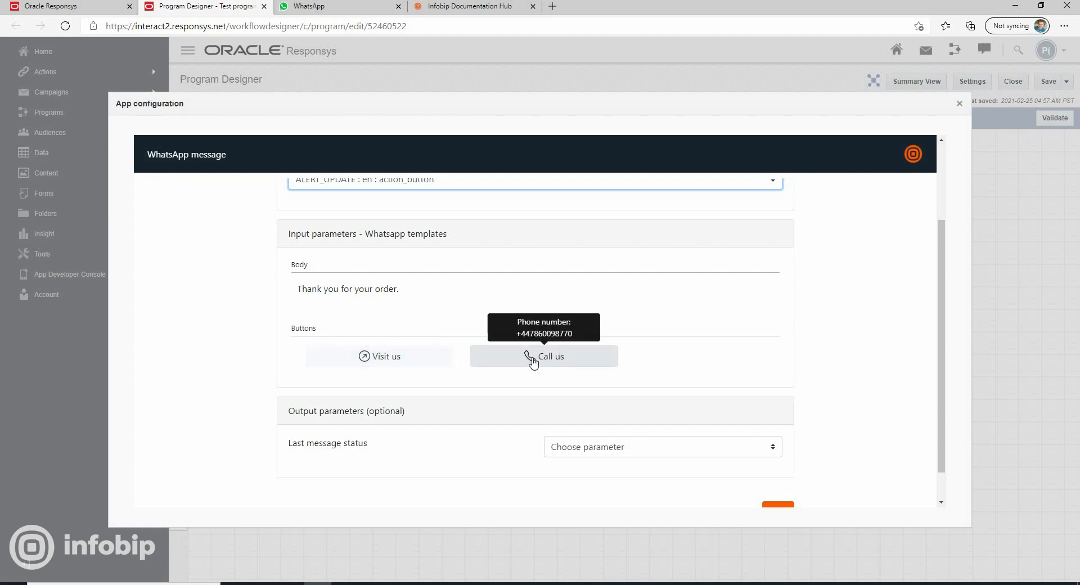
Switch the template to APPOINTMENT_UPDATE : en : location and review its latitude, longitude and placeholder parameters
scroll(531, 368, up, 2)
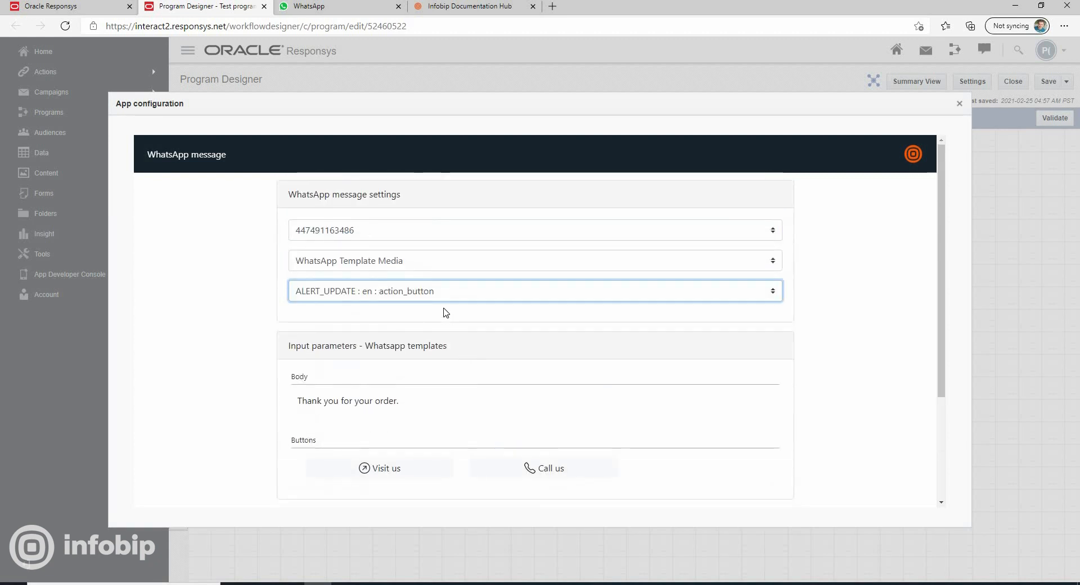
click(442, 290)
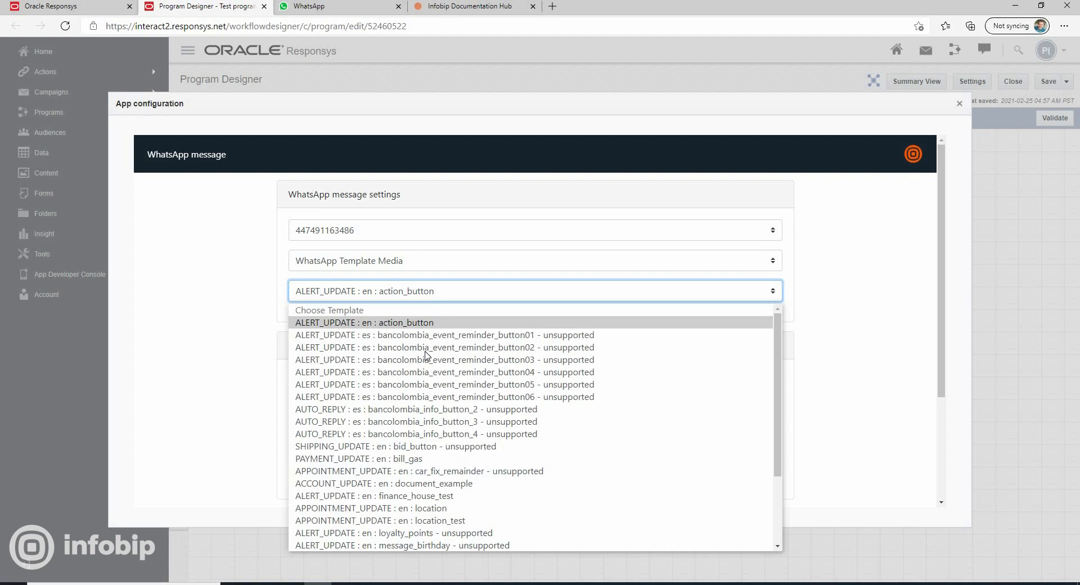
click(441, 508)
scroll(434, 359, down, 2)
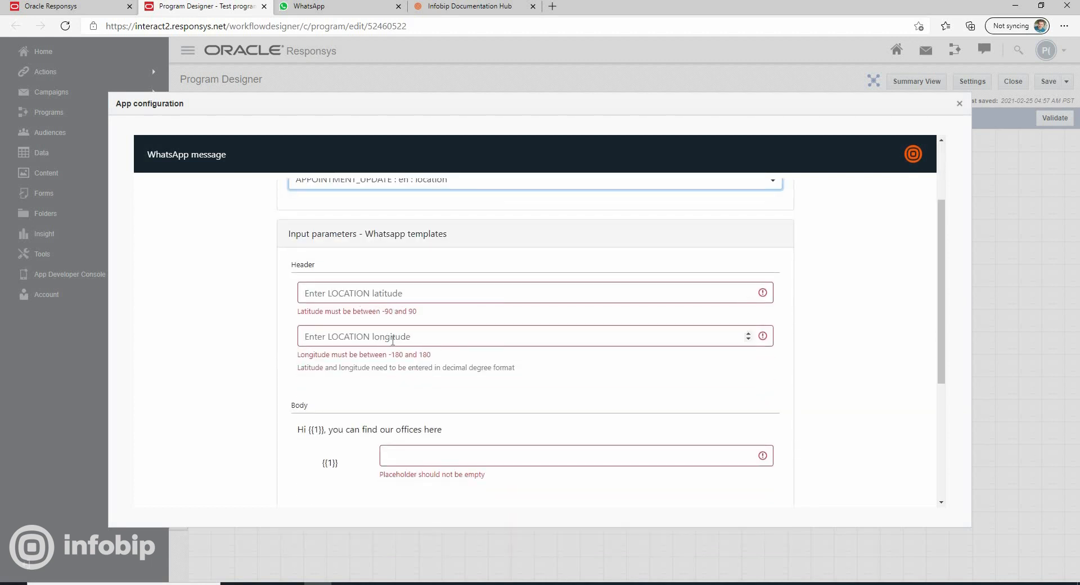
click(413, 339)
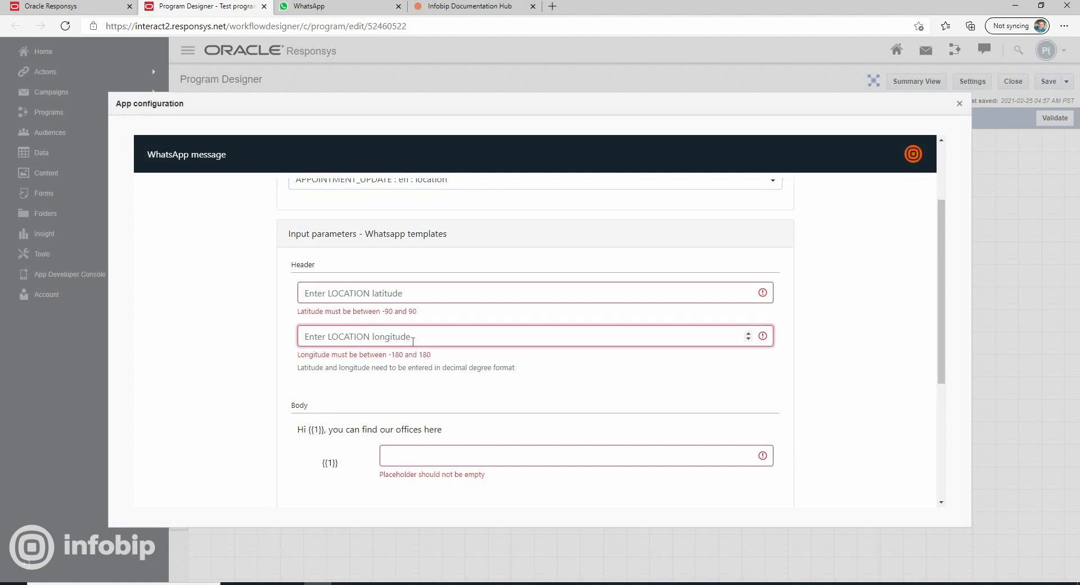
Switch the template to PAYMENT_UPDATE : en : bill_gas and bring up its document URL and body parameters
scroll(413, 340, up, 3)
click(416, 296)
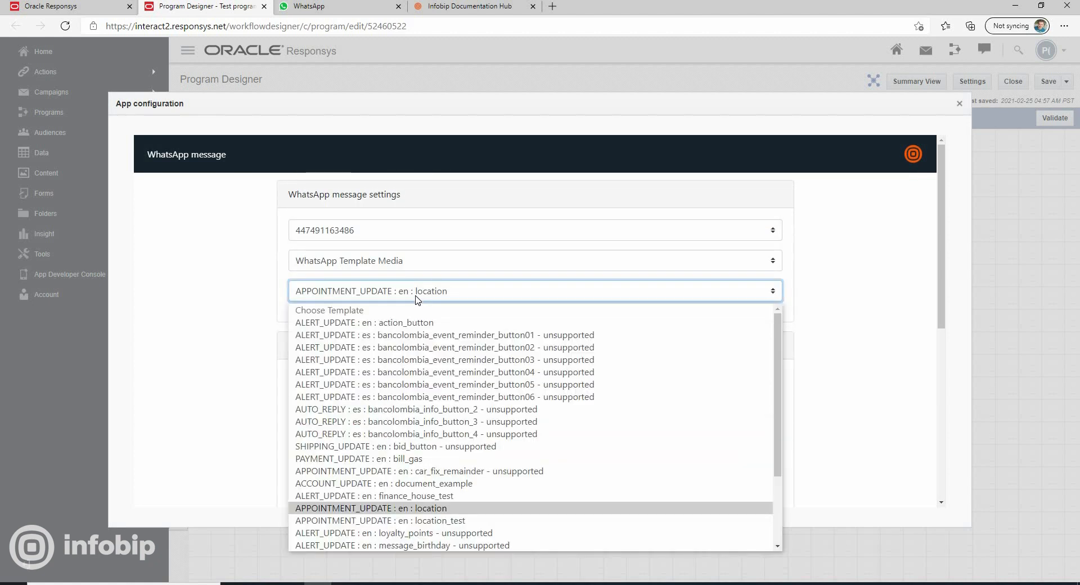
click(397, 461)
scroll(306, 369, down, 1)
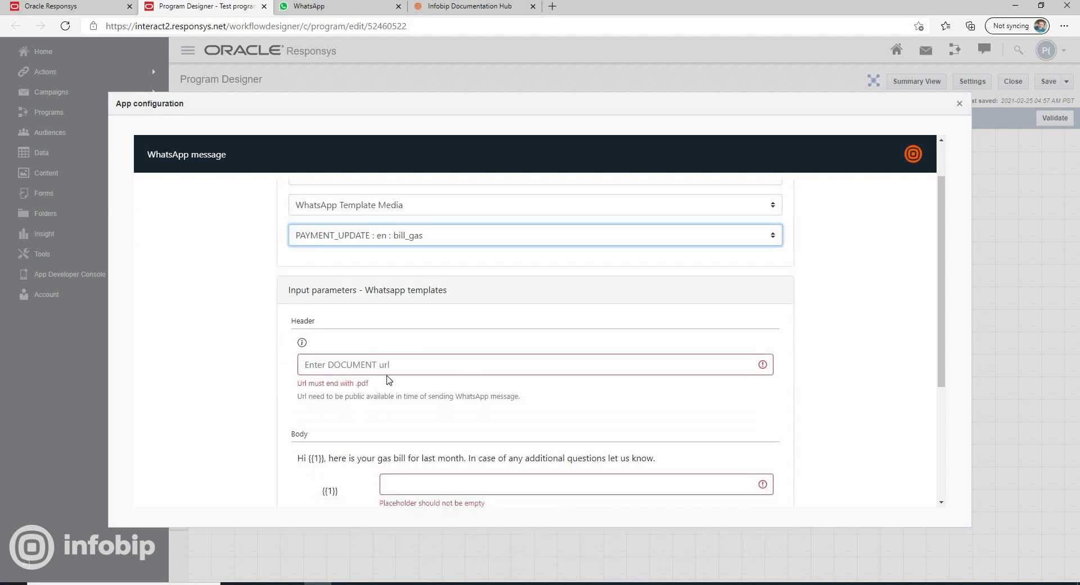
Switch the message type to WhatsApp Template Text and select the template AUTO_REPLY : en : oncost_welcome_to_family
scroll(402, 371, up, 1)
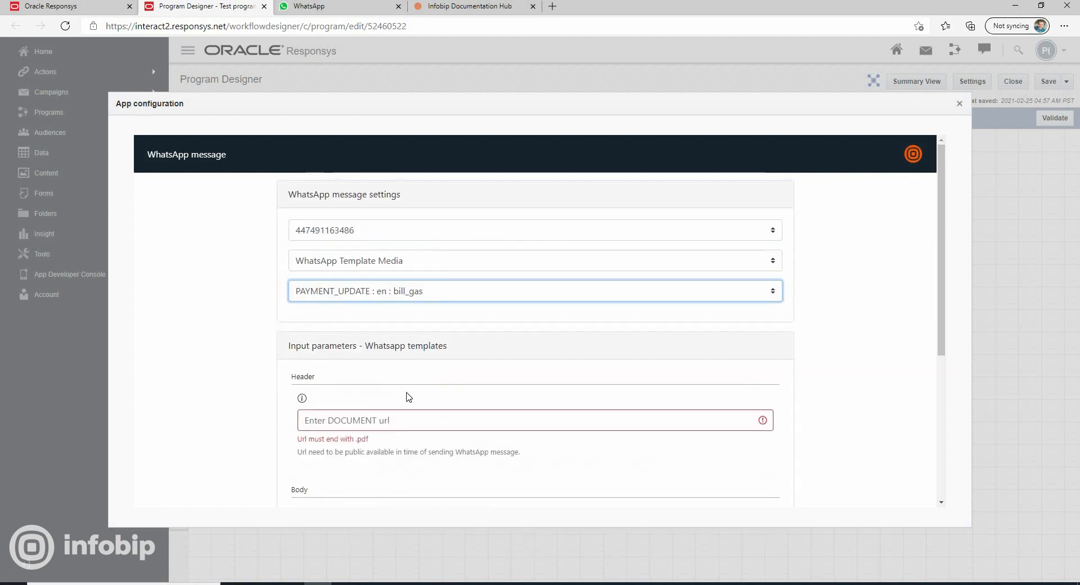
click(394, 266)
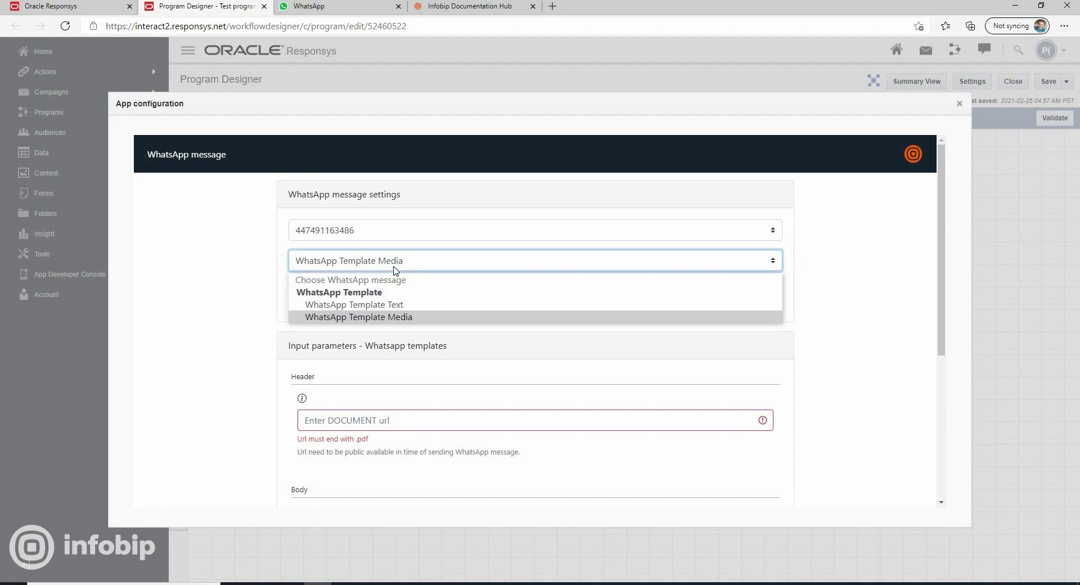
click(402, 305)
click(376, 295)
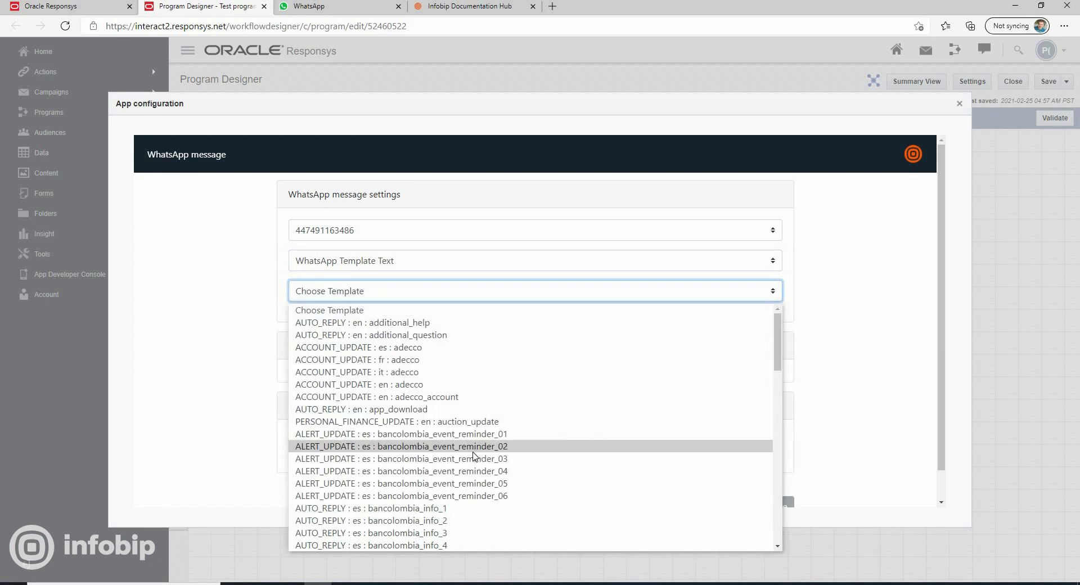
scroll(473, 427, down, 15)
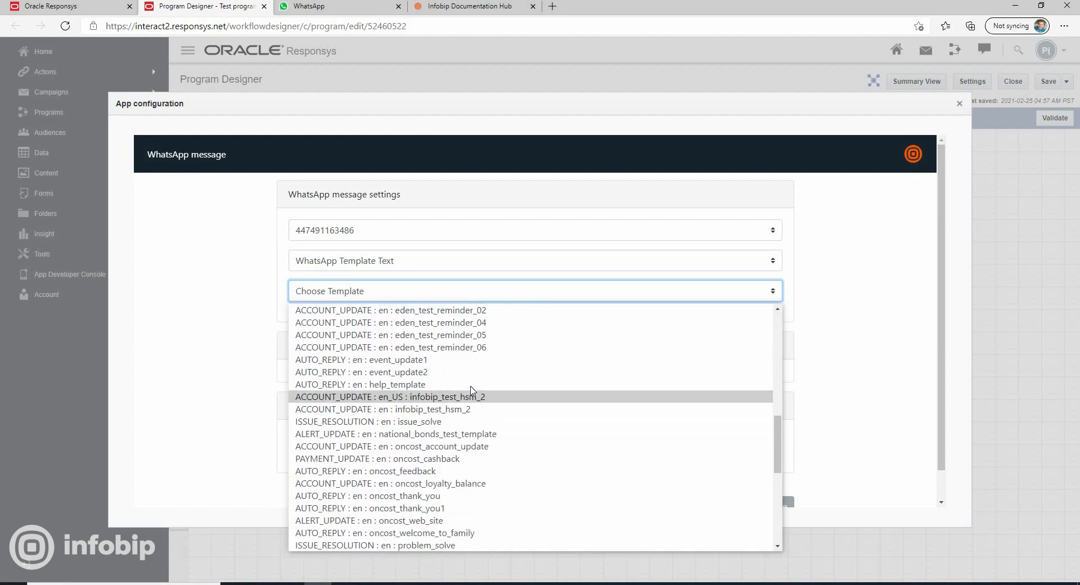
scroll(471, 420, down, 3)
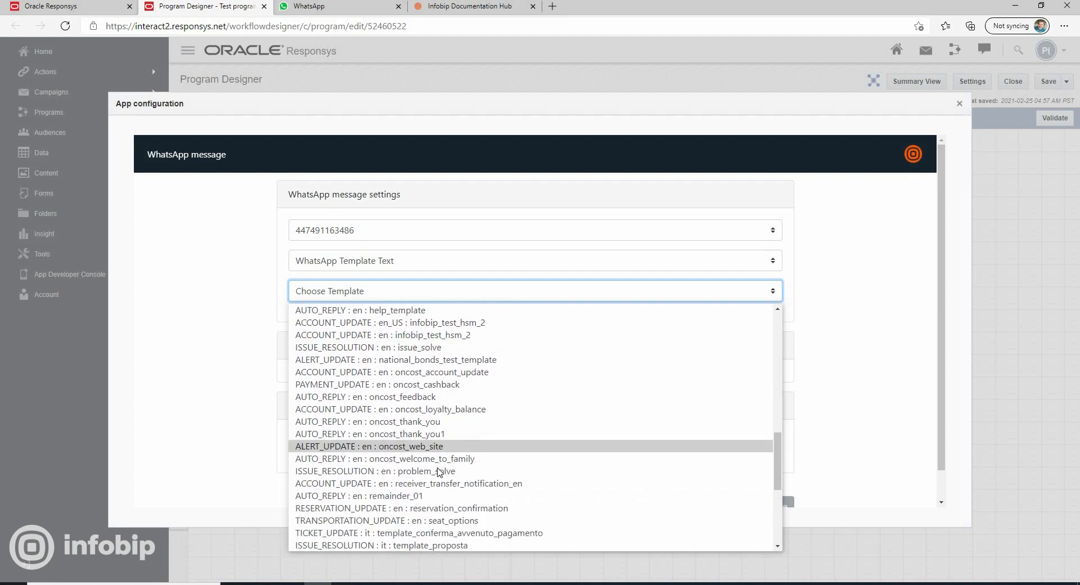
scroll(450, 478, down, 1)
click(442, 426)
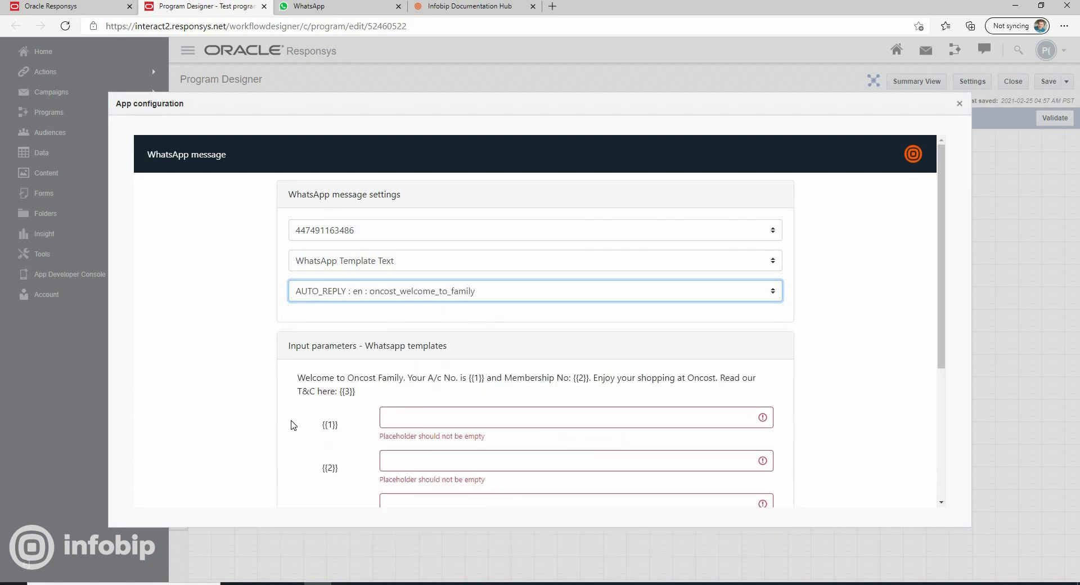
scroll(315, 411, down, 2)
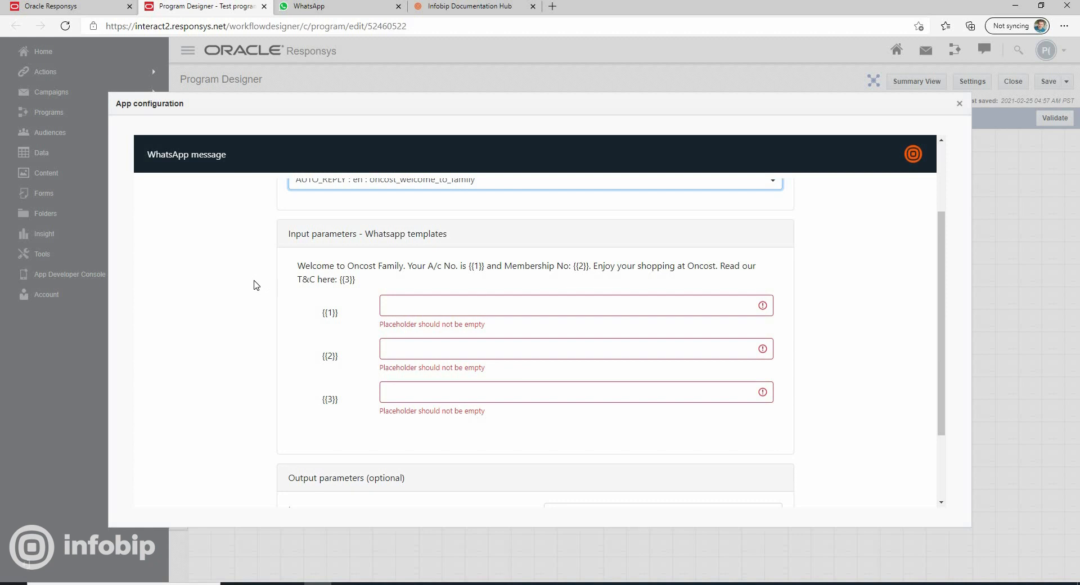
click(393, 306)
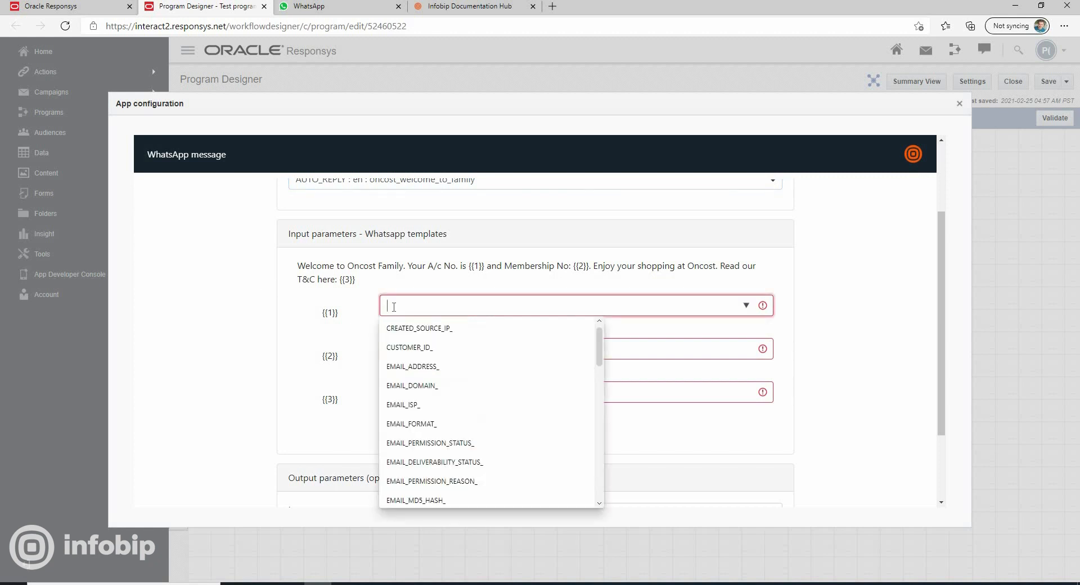
click(414, 347)
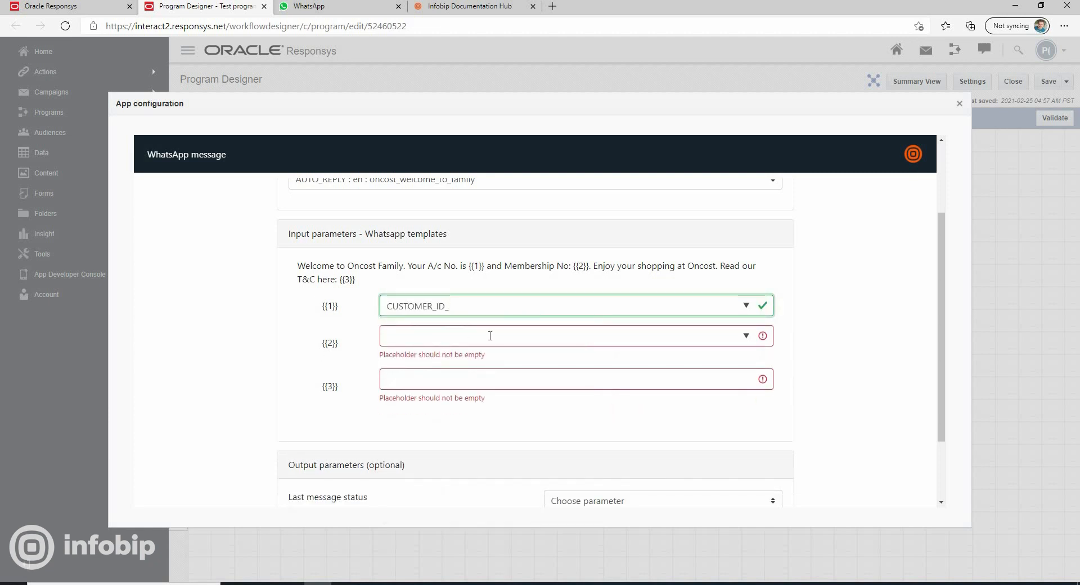
click(492, 337)
click(442, 359)
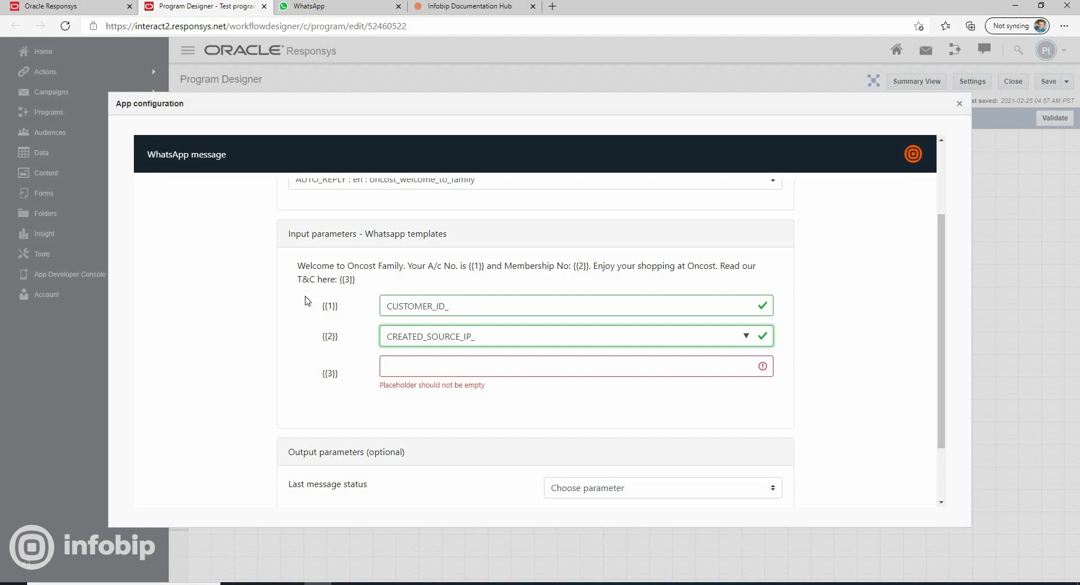
click(402, 364)
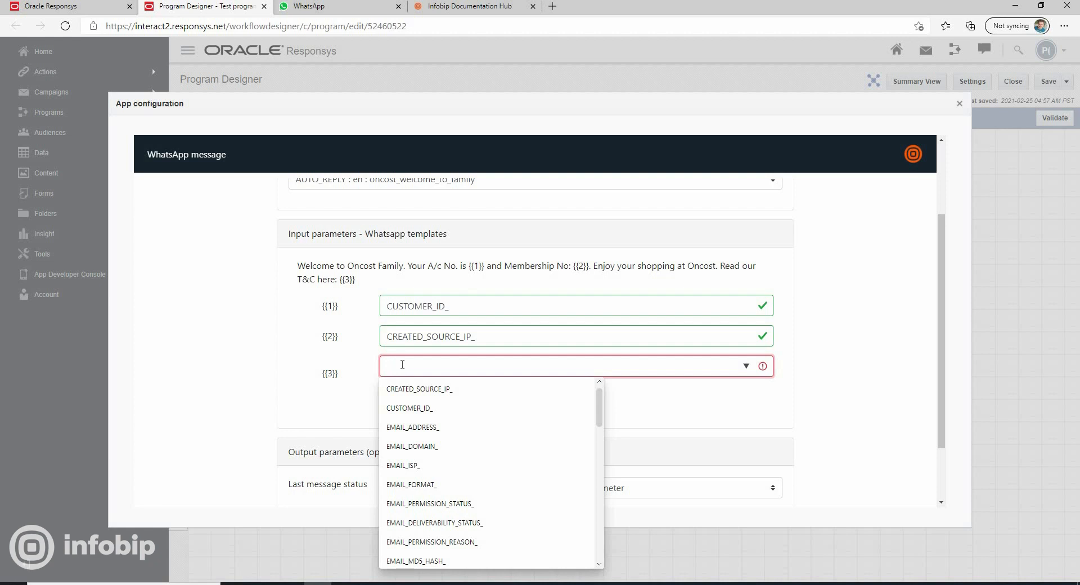
text(www.info)
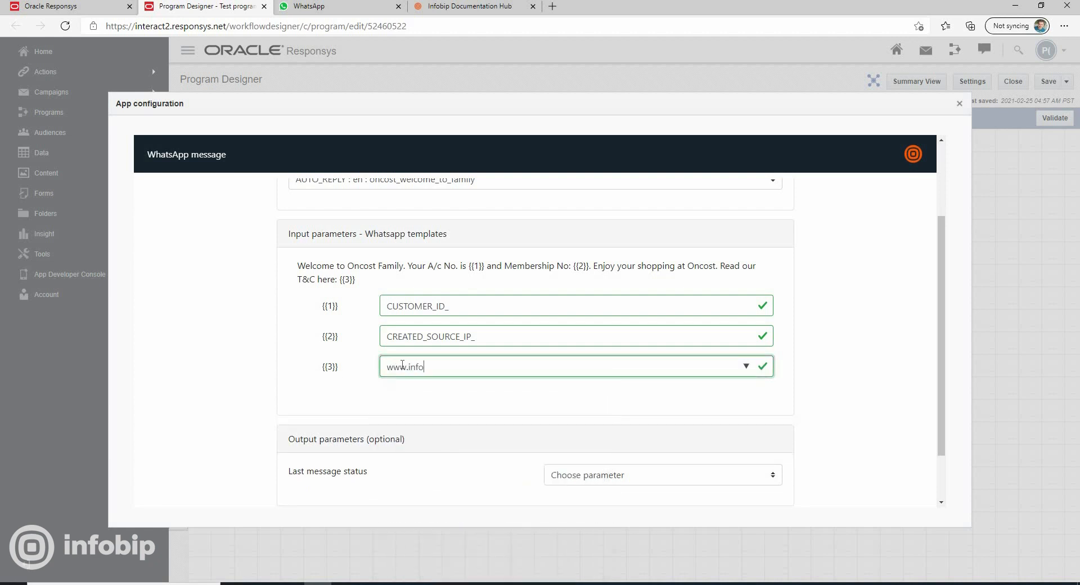
text(bip.com)
scroll(483, 394, down, 1)
click(475, 368)
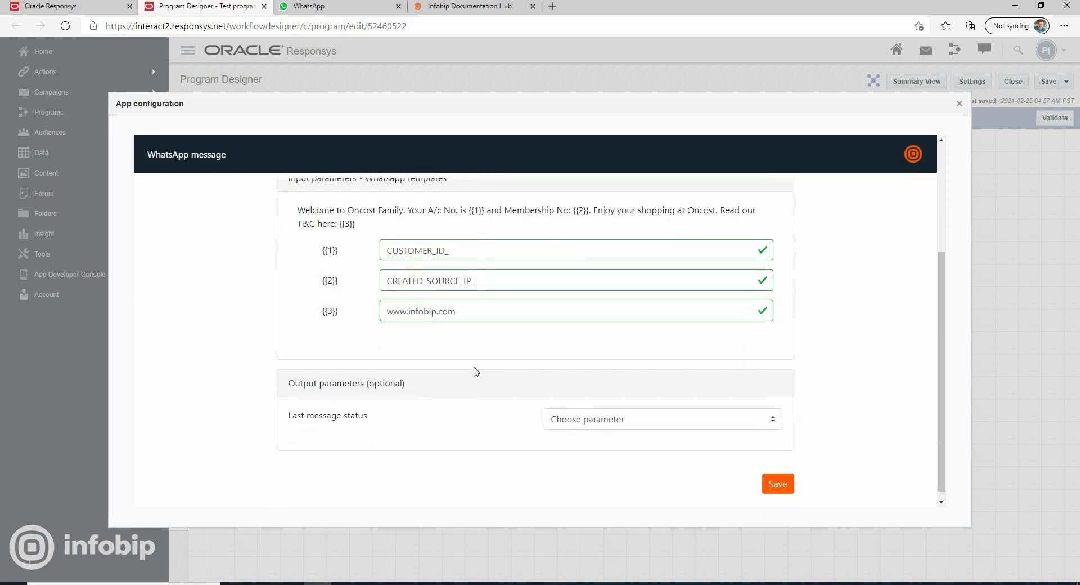
Check the parameters offered for Last message status and save the Send WhatsApp messages stage configuration
click(616, 425)
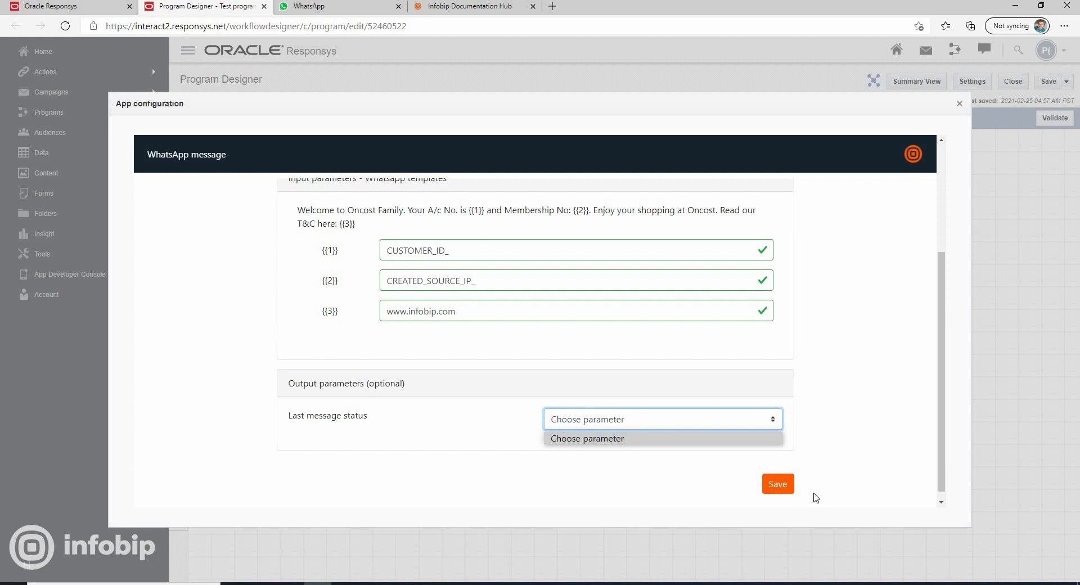
click(776, 485)
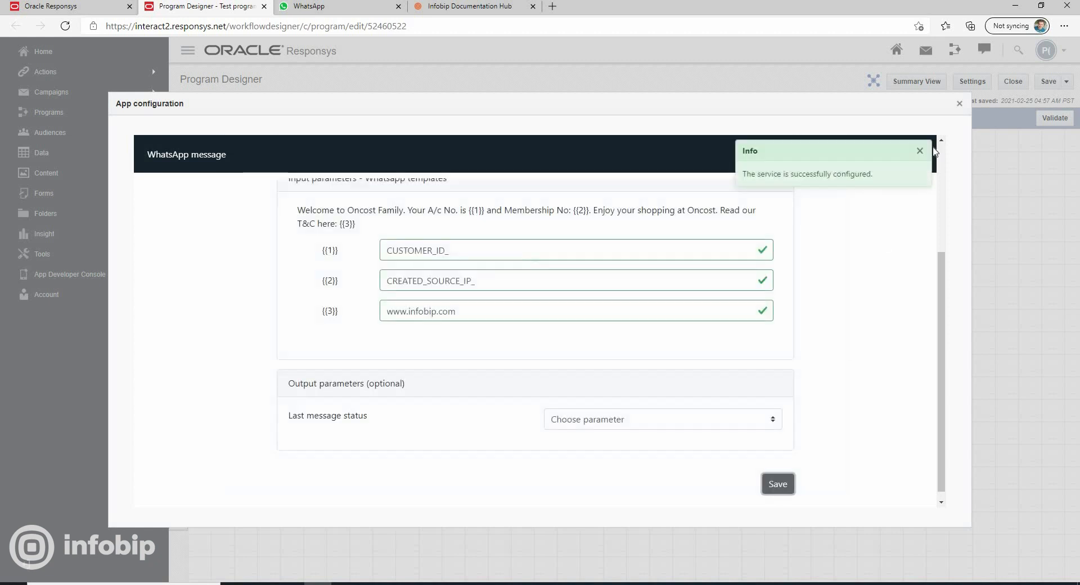
click(959, 104)
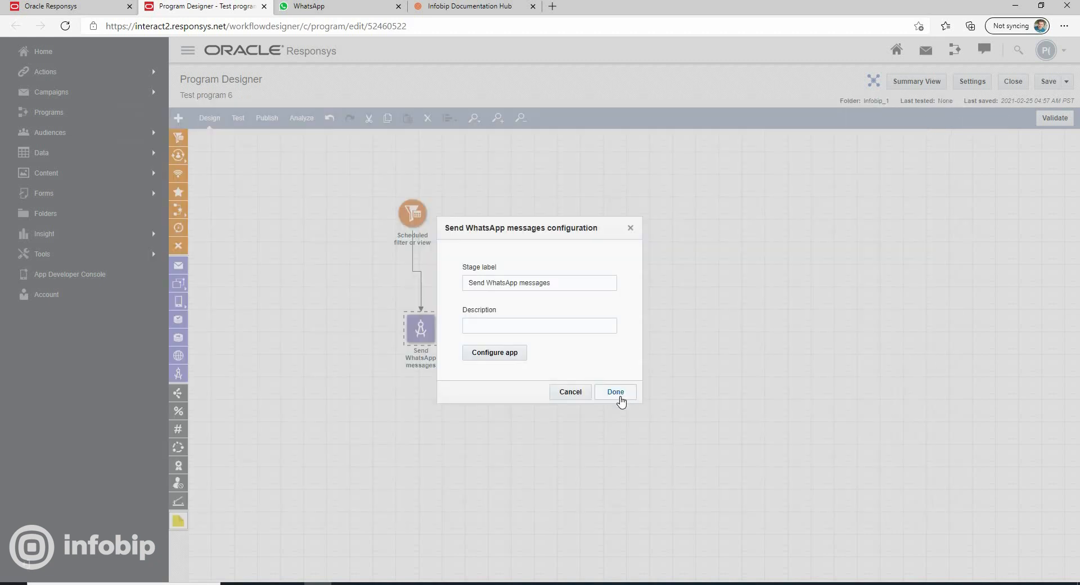
click(619, 394)
In the program settings, add a Text entry tracking variable named LAST_MESSAGE_STATUS
click(972, 83)
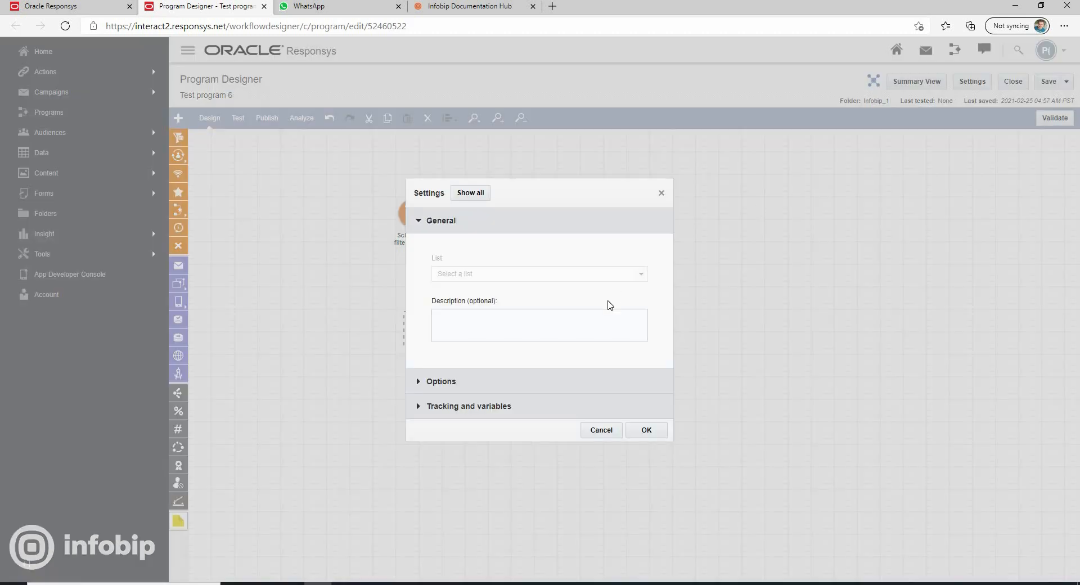
click(416, 409)
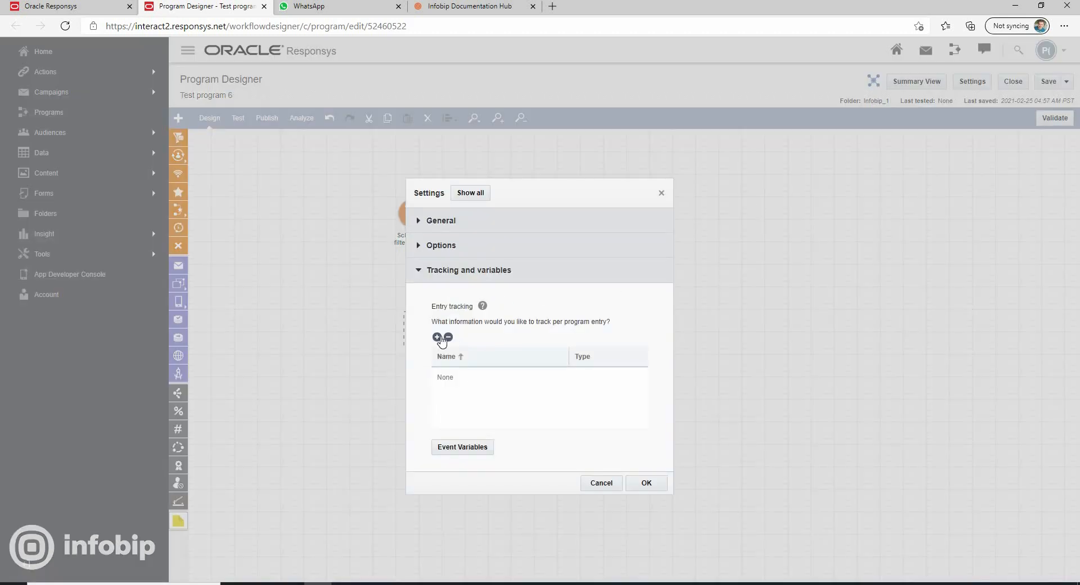
click(437, 337)
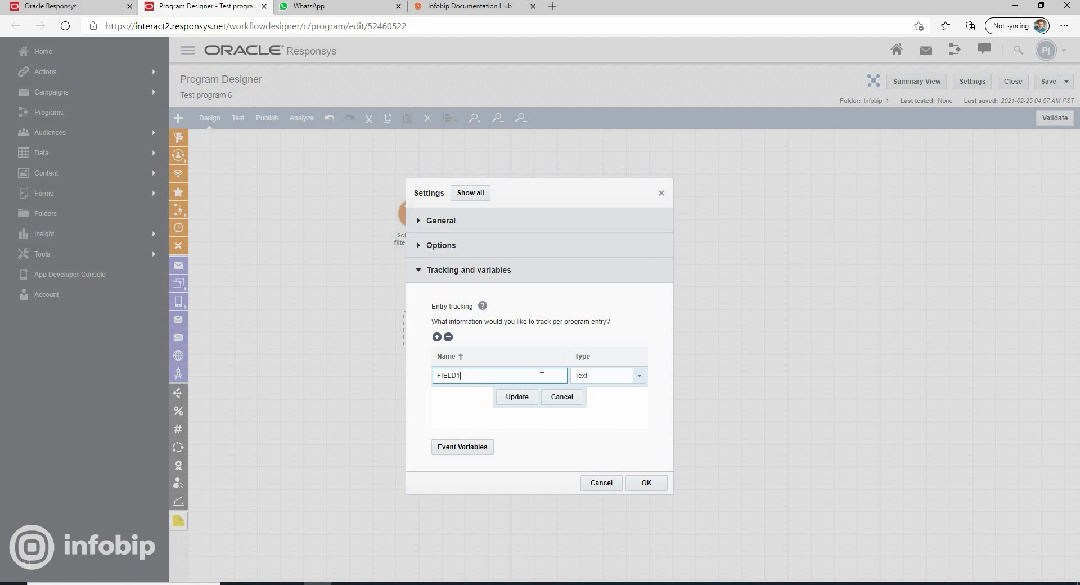
key(ctrl+a)
text(LAST_Me)
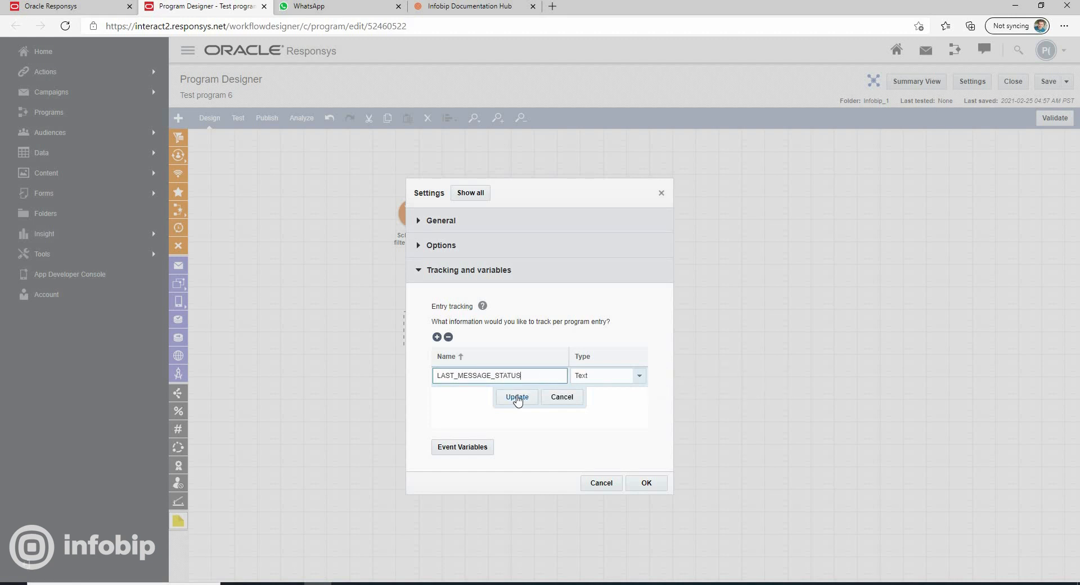
click(517, 396)
click(644, 483)
Set the Send WhatsApp messages stage's Last message status output to LAST_MESSAGE_STATUS and save its configuration
right_click(421, 336)
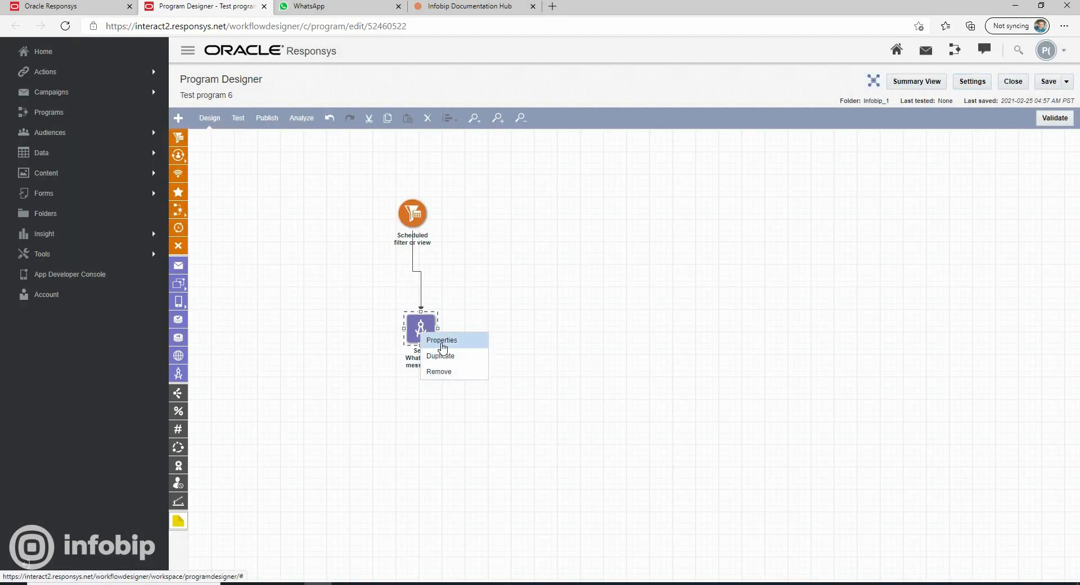
click(442, 340)
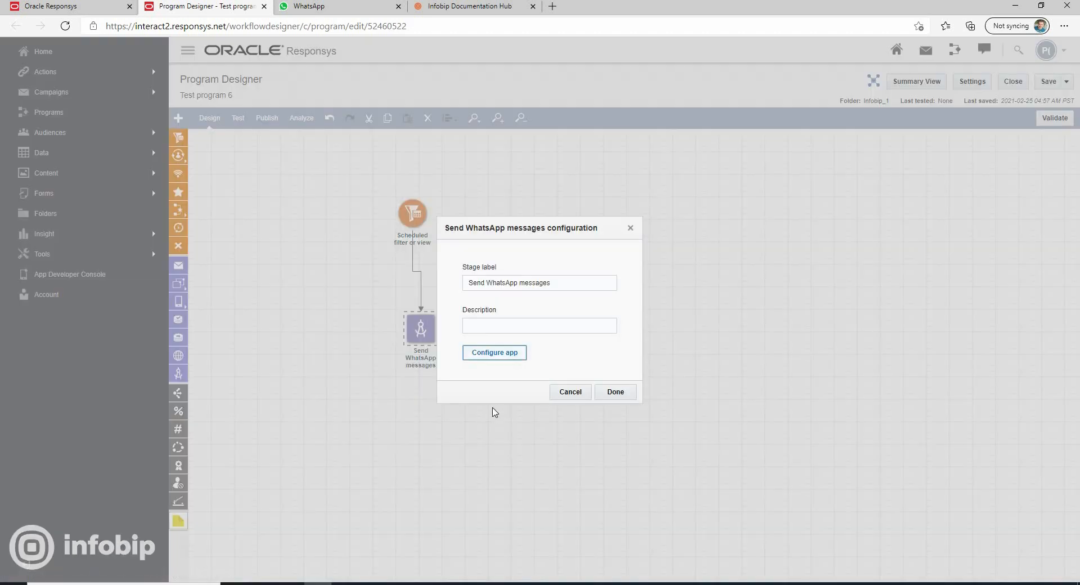
click(494, 353)
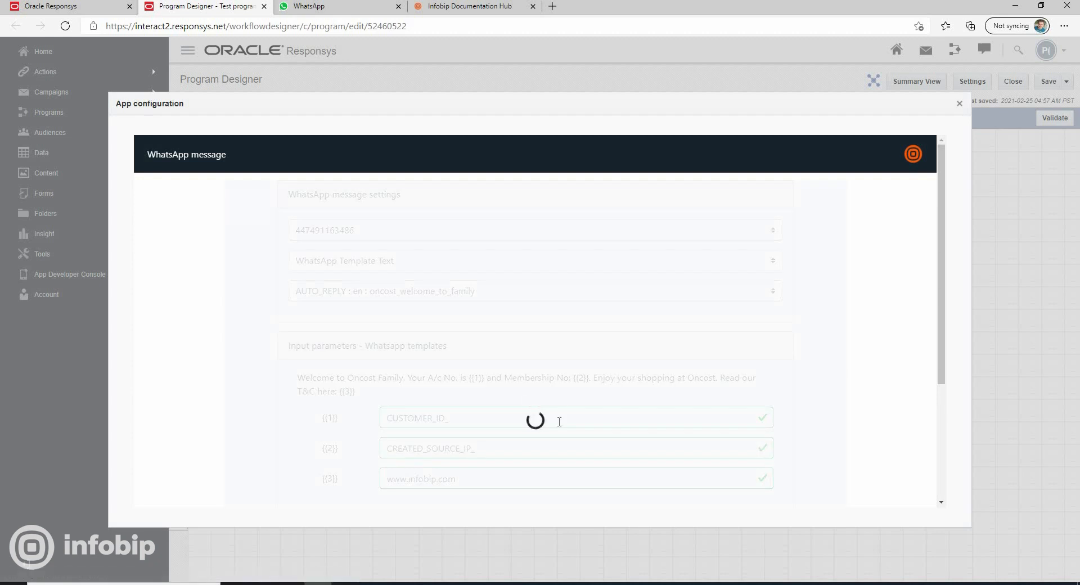
scroll(619, 425, down, 3)
click(595, 413)
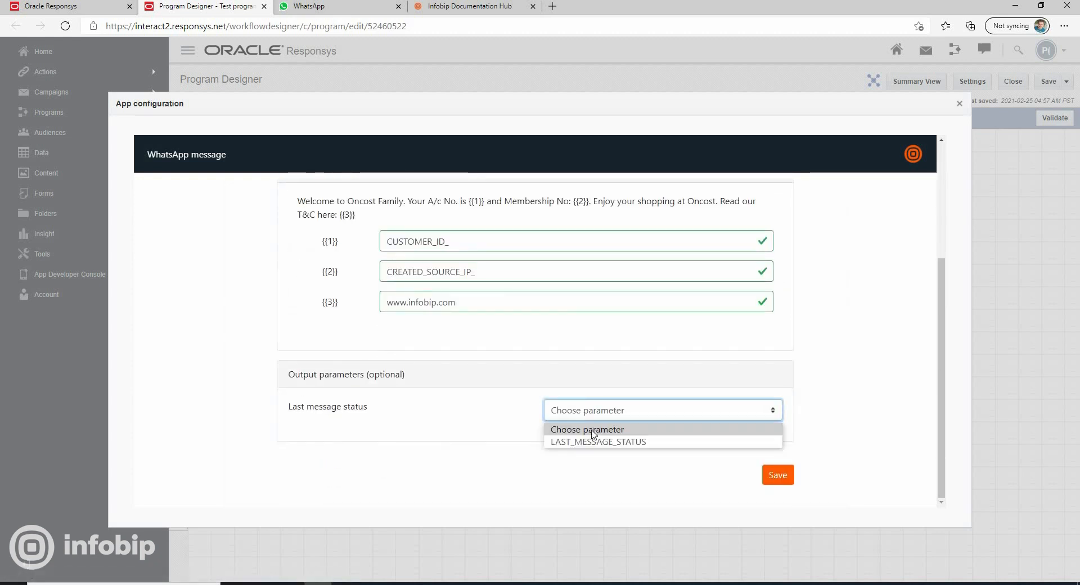
click(588, 443)
scroll(622, 417, down, 1)
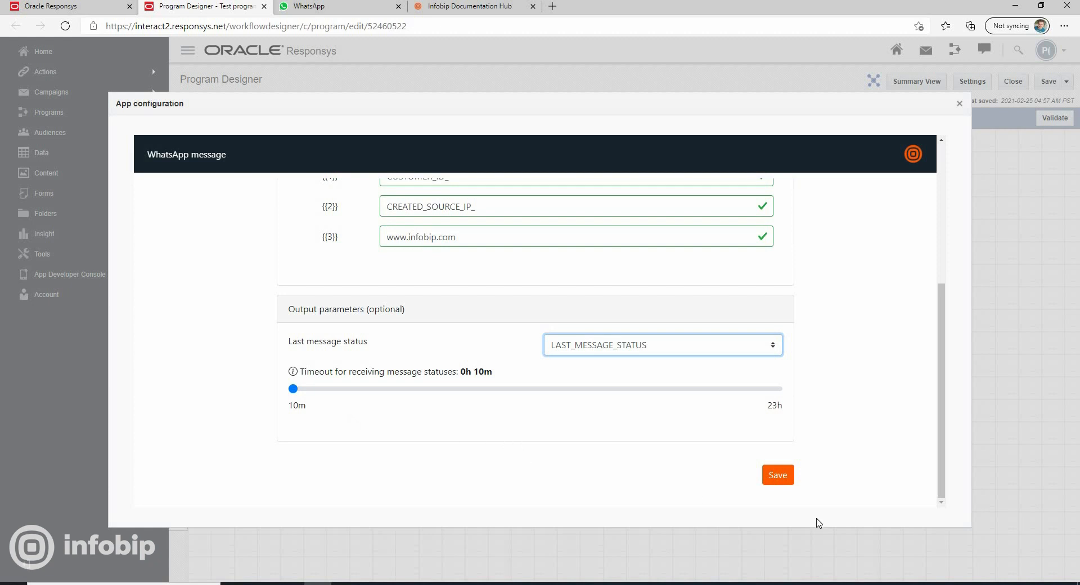
click(785, 479)
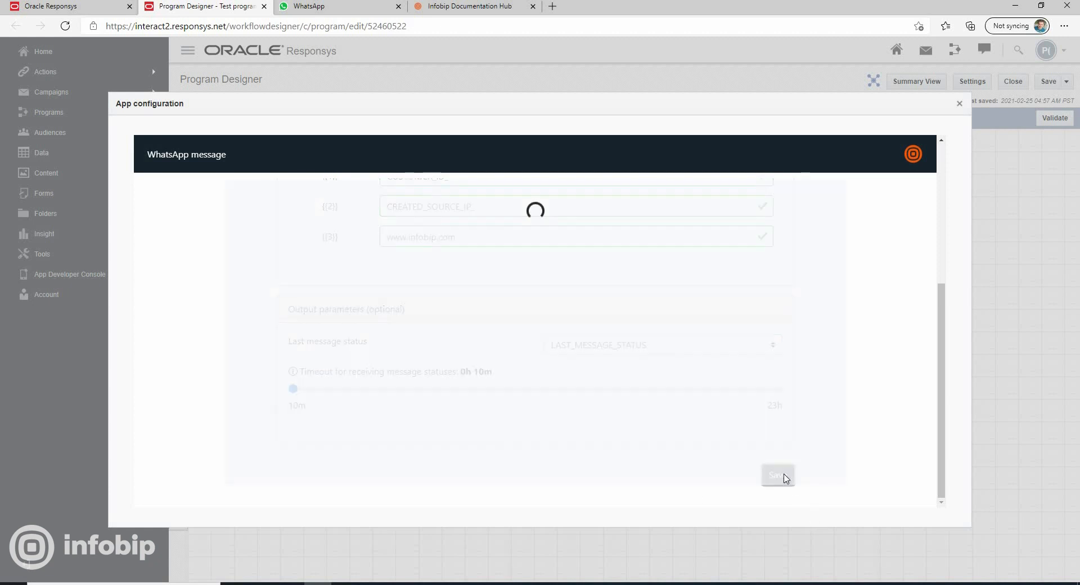
click(958, 105)
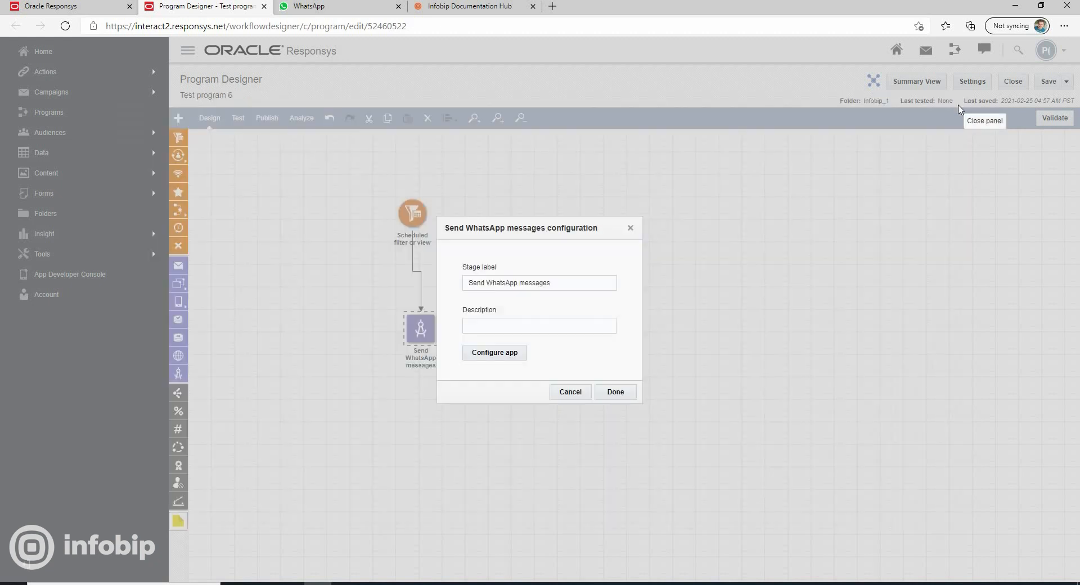
click(617, 393)
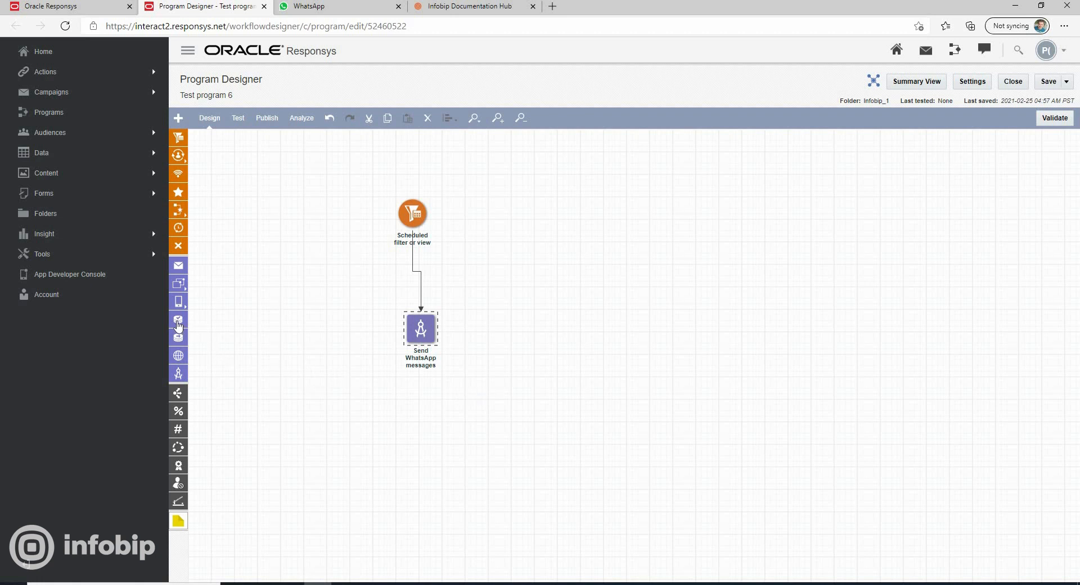
Add a Set data stage connected from Send WhatsApp messages and set its profile extension to WhatsApp_Infobip_1_list_IO_2
drag(353, 319, 566, 338)
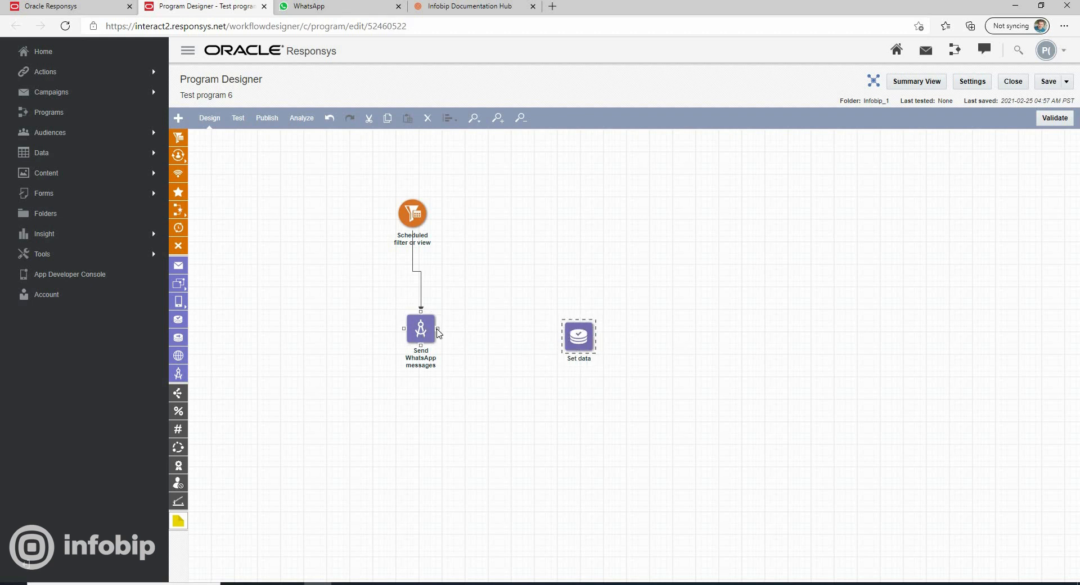
drag(507, 342, 568, 341)
right_click(580, 339)
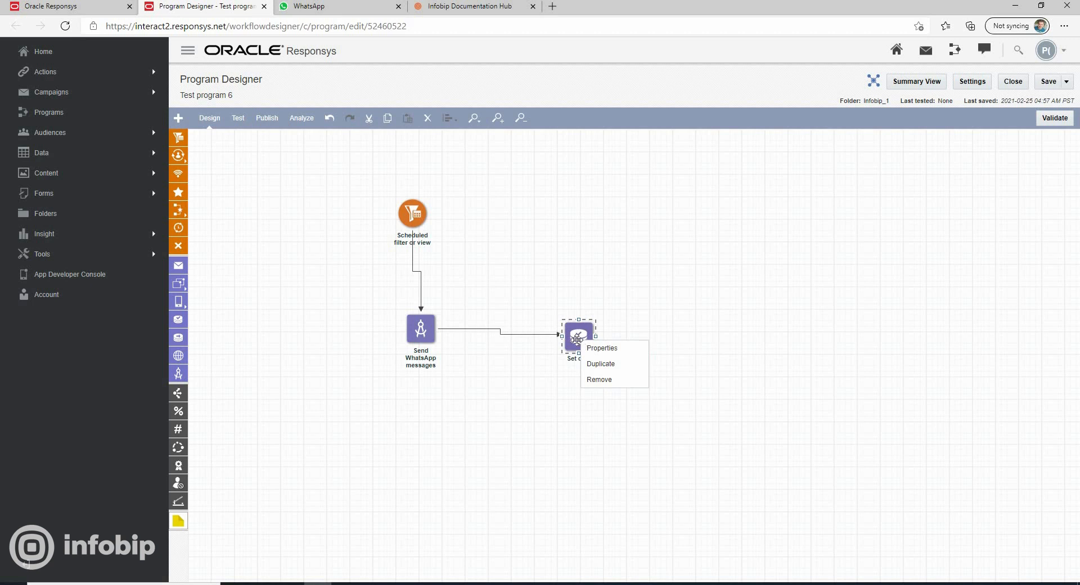
click(597, 347)
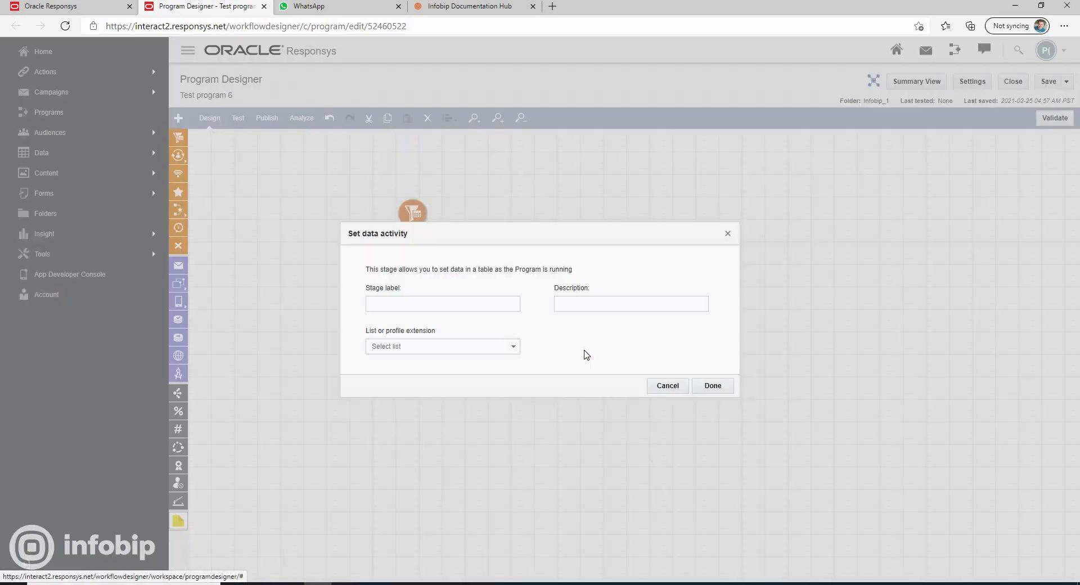
click(509, 347)
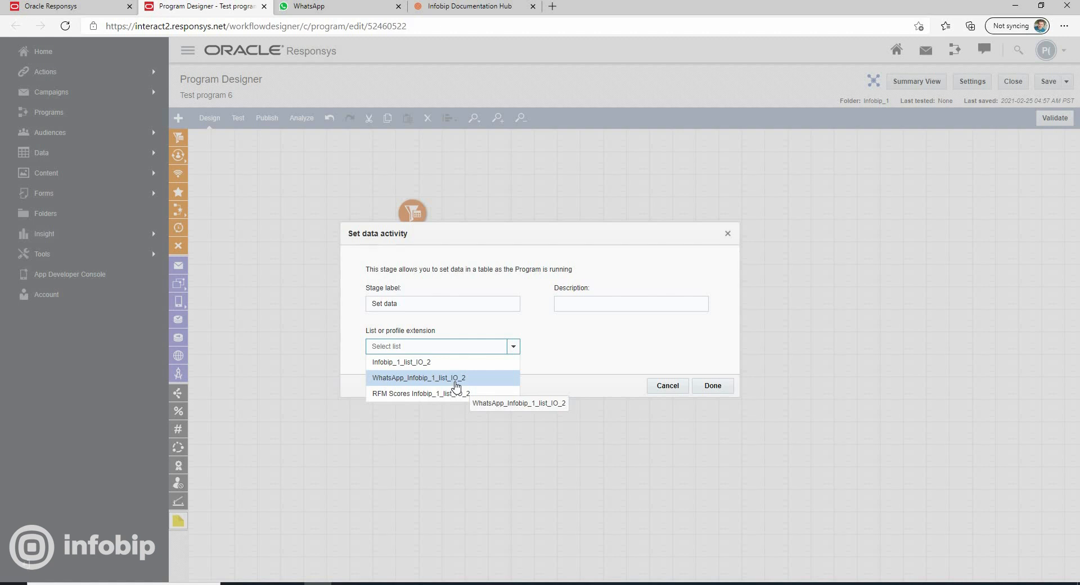
click(455, 384)
In the Set data stage, set the WhatsApp last message field from the LAST_MESSAGE_STATUS entry tracking variable and save the stage
click(370, 383)
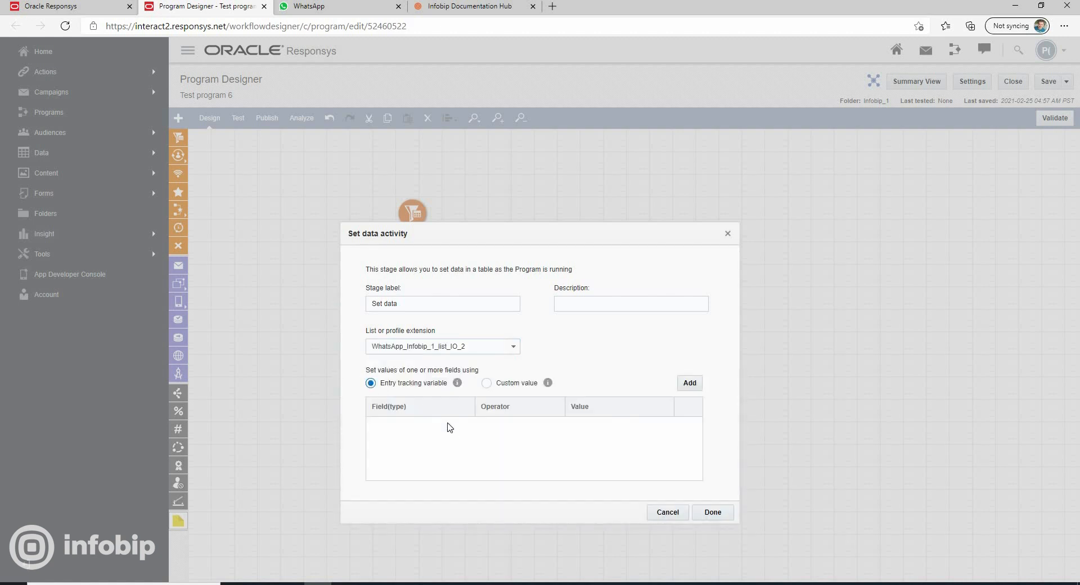
click(689, 383)
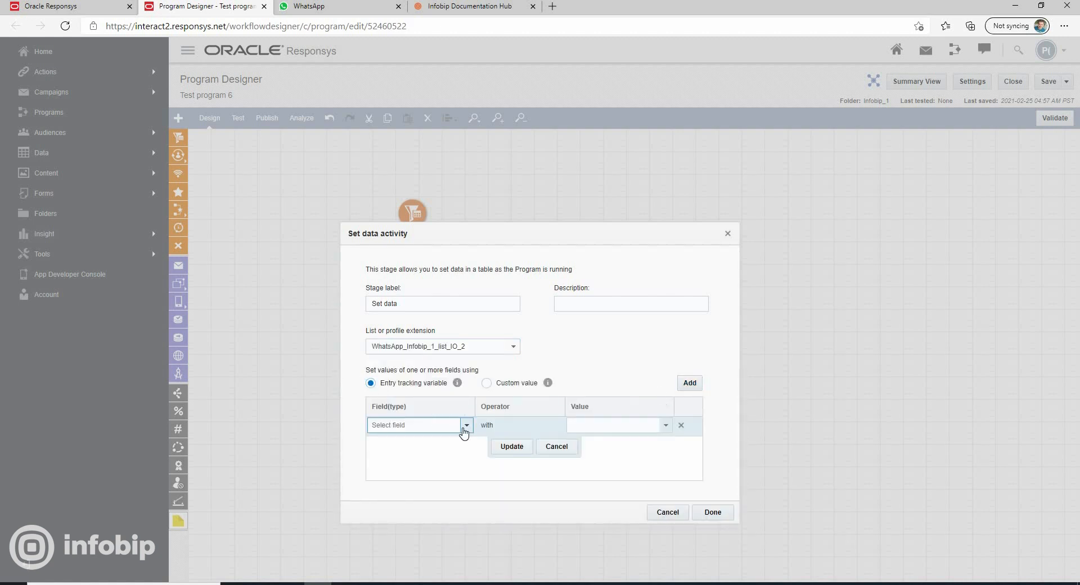
click(466, 425)
click(429, 472)
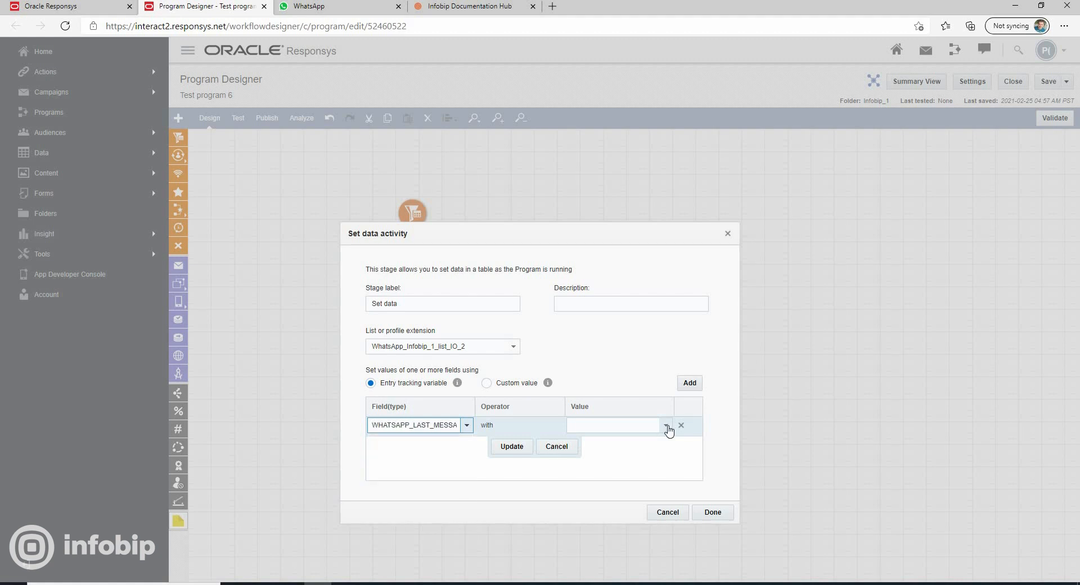
click(665, 426)
click(615, 441)
click(511, 446)
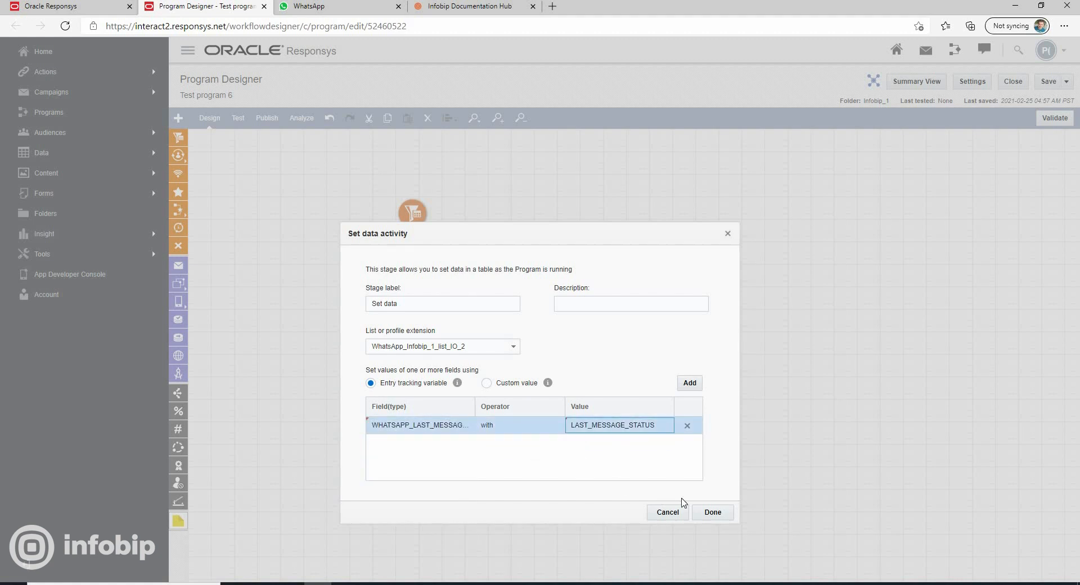
click(712, 512)
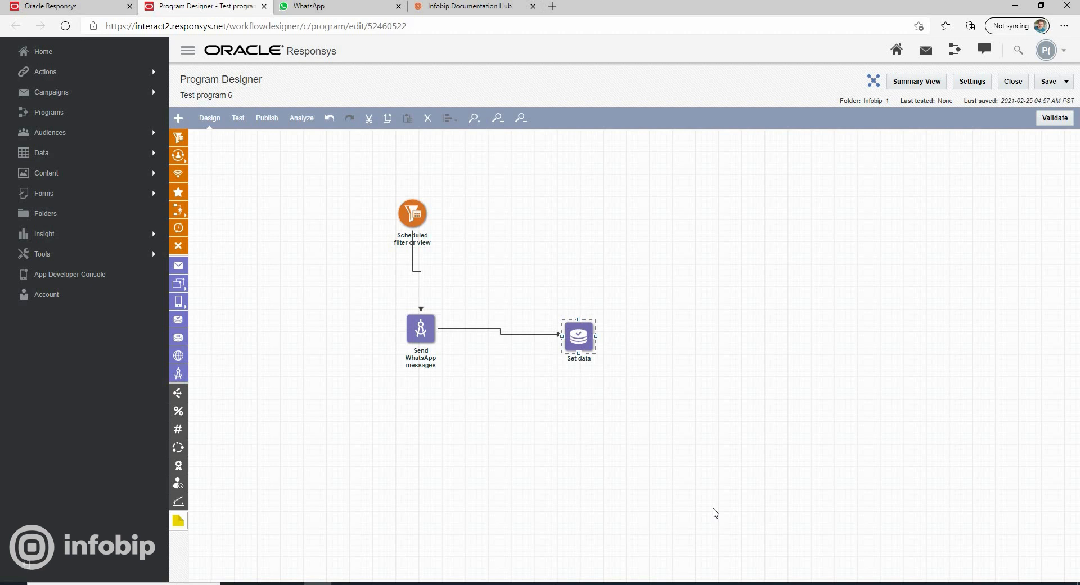
Schedule the Scheduled filter or view stage to run once on 02/25/2021 at 05:04 am and save it
click(420, 221)
right_click(415, 220)
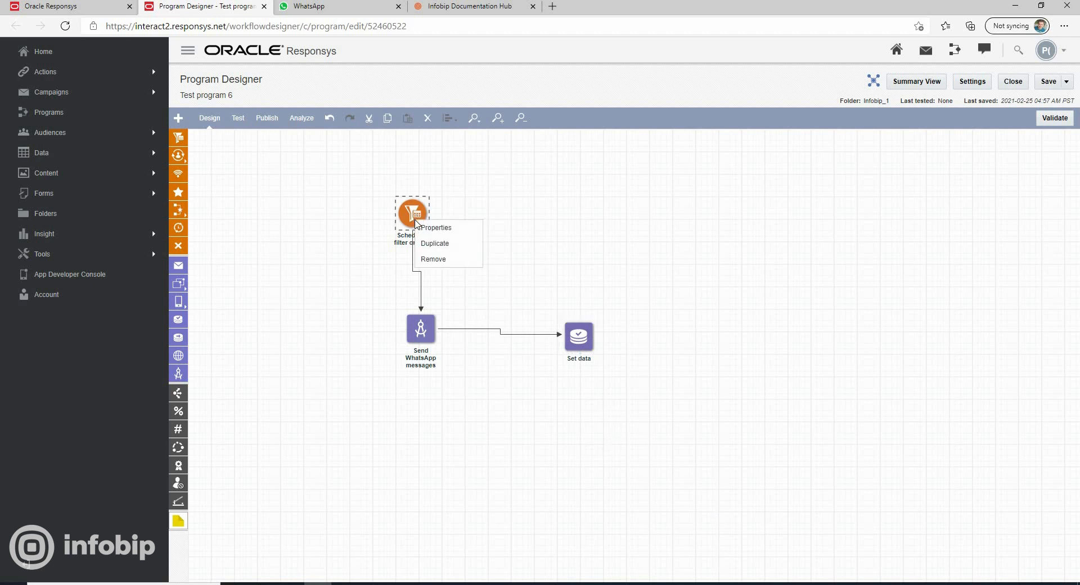
click(446, 229)
click(422, 380)
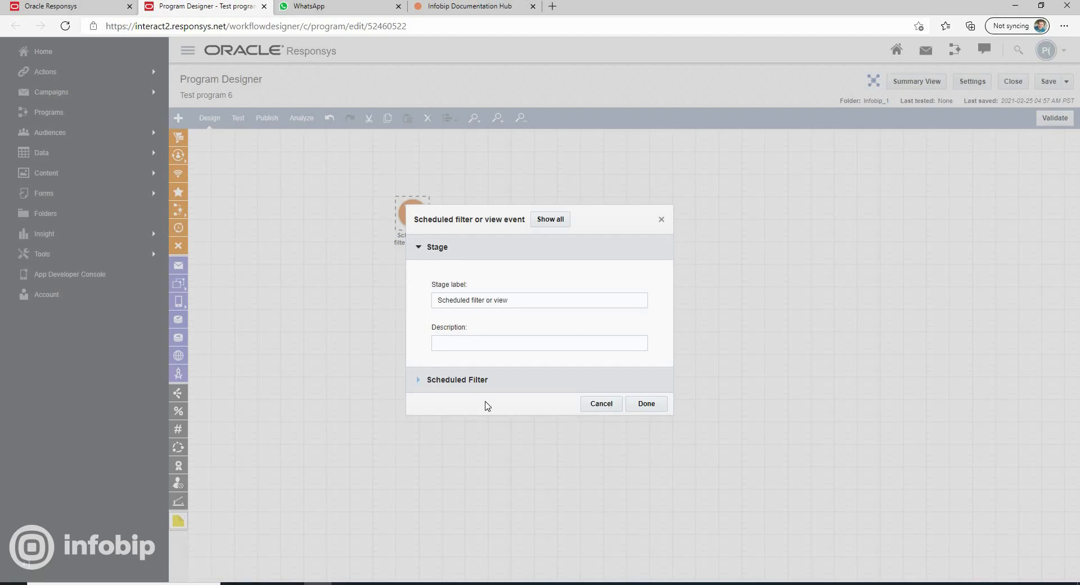
scroll(502, 388, down, 2)
click(551, 407)
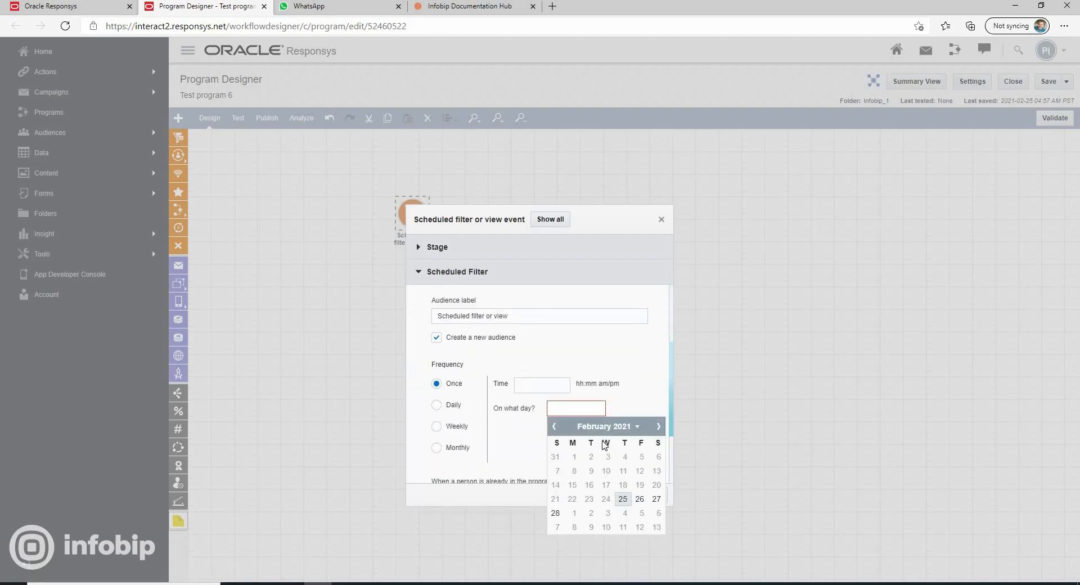
click(625, 503)
click(544, 385)
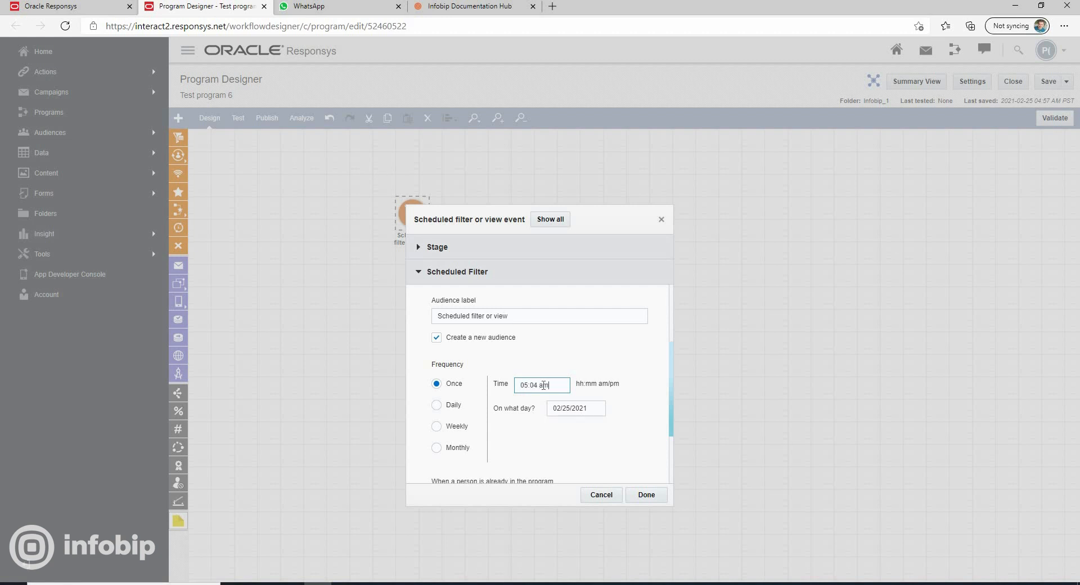
click(641, 497)
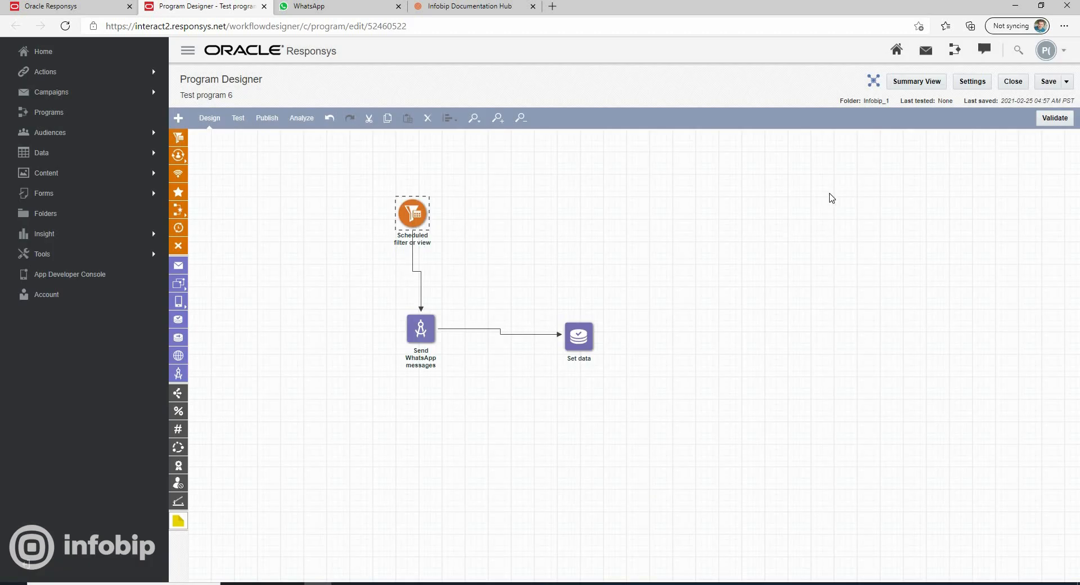
Validate the program and publish it
click(1054, 119)
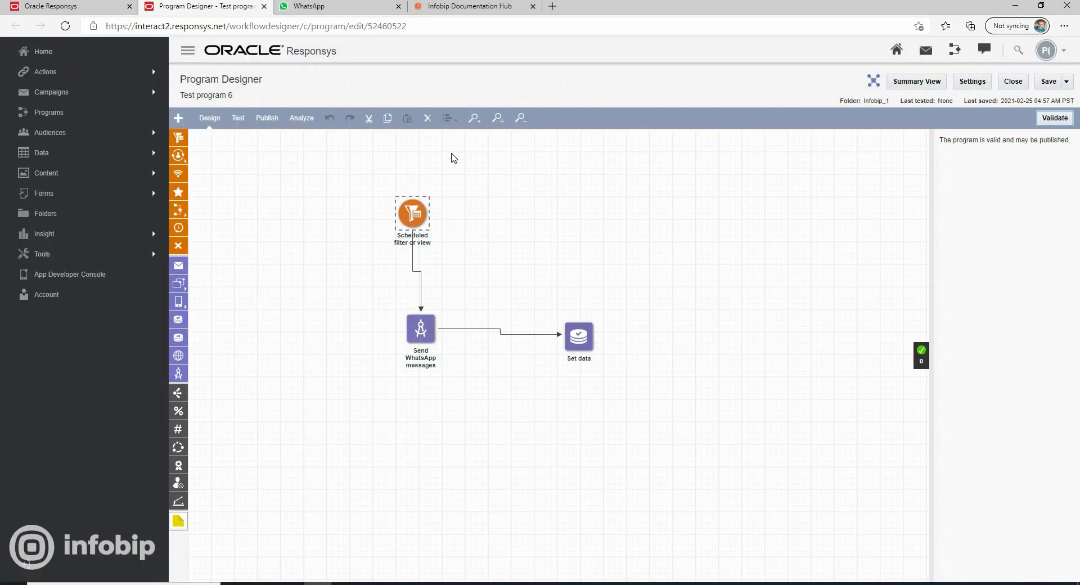
click(274, 120)
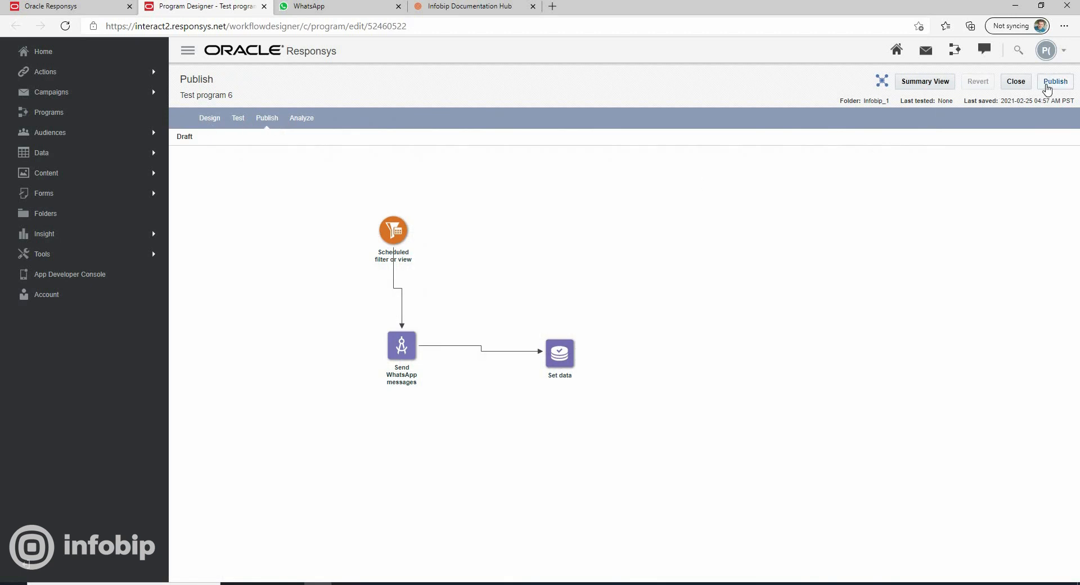
click(1054, 81)
click(502, 329)
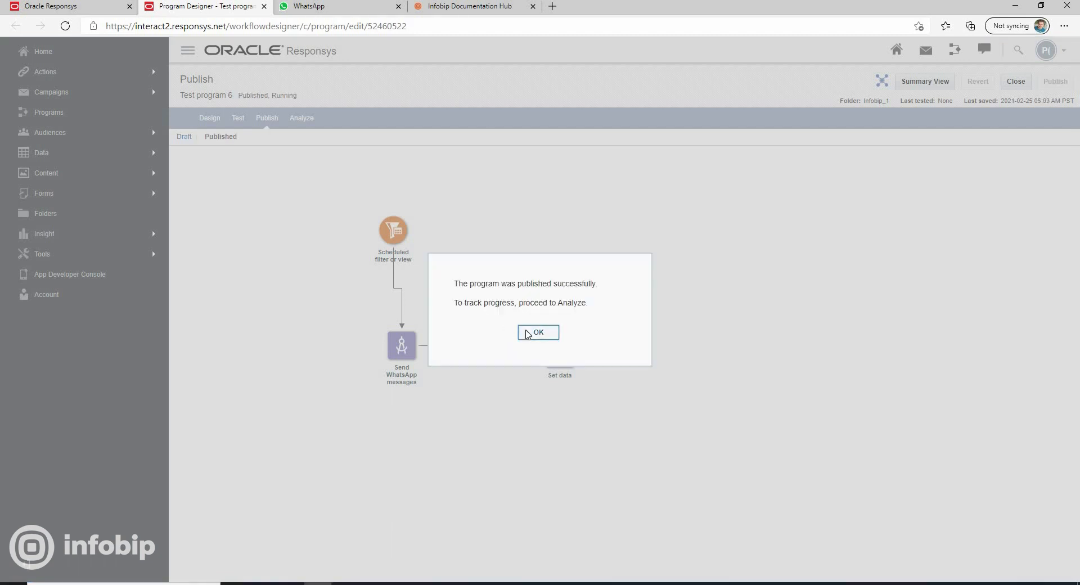
click(529, 335)
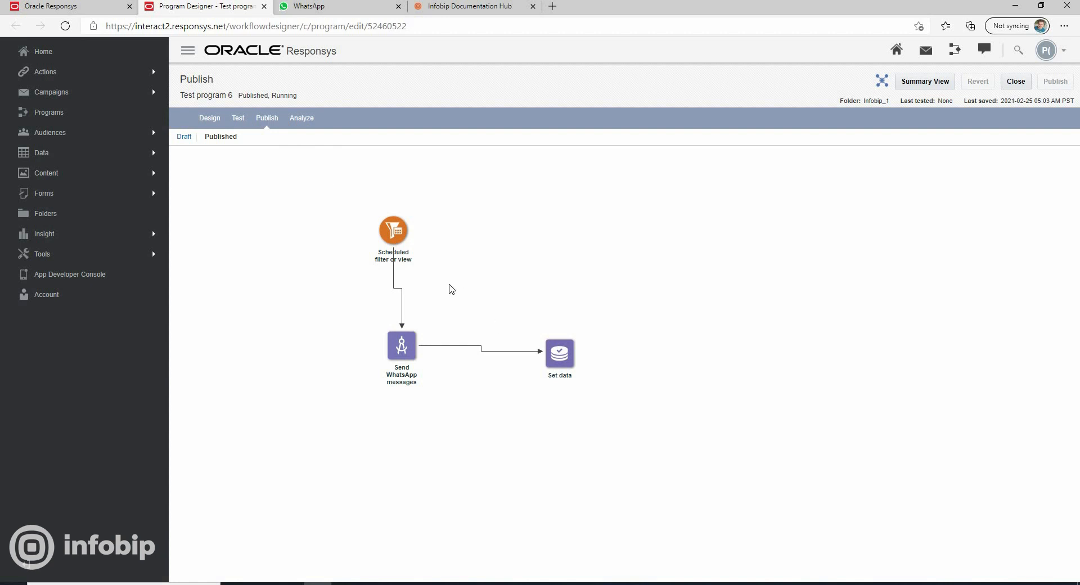
Check the published program's analysis snapshot and the options for enactments waiting at the Send WhatsApp messages stage
click(309, 119)
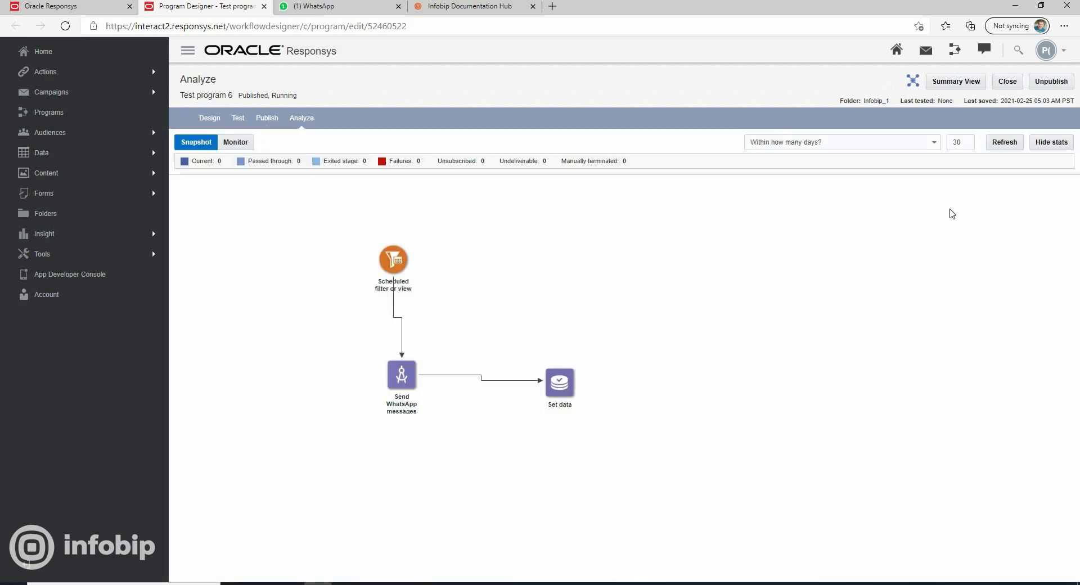
click(310, 119)
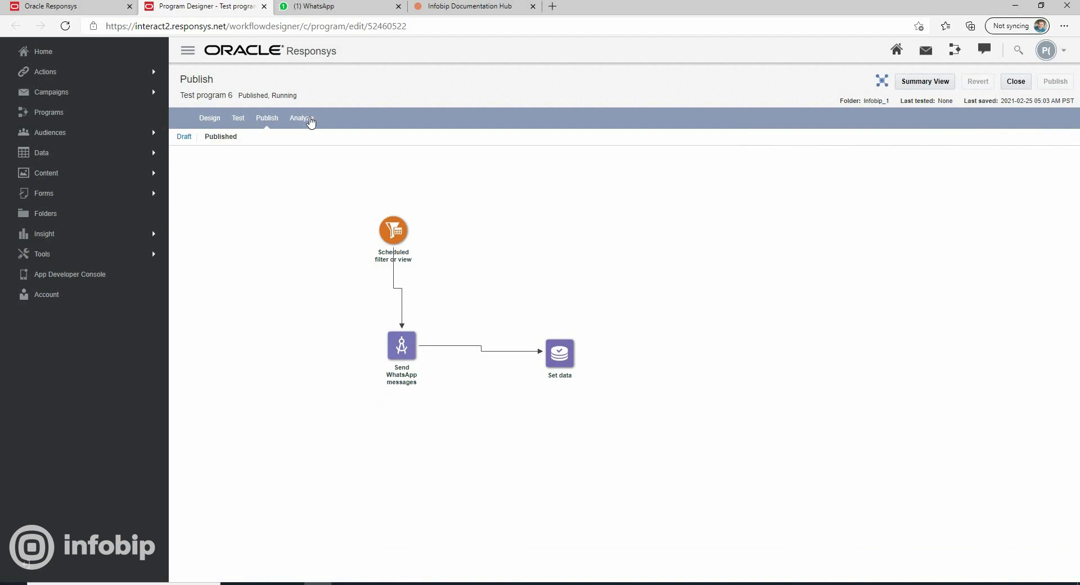
click(310, 120)
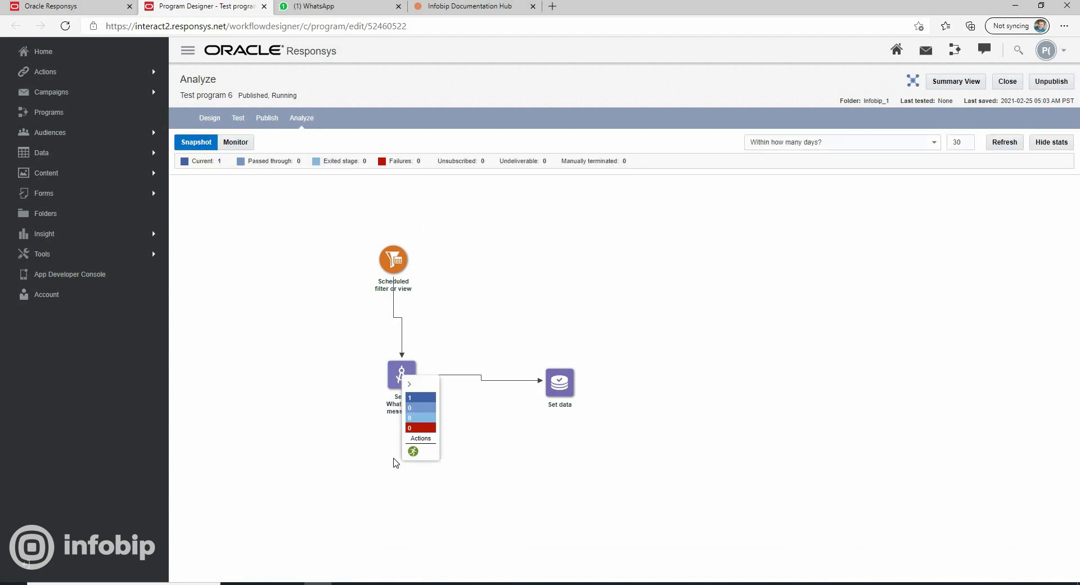
click(413, 454)
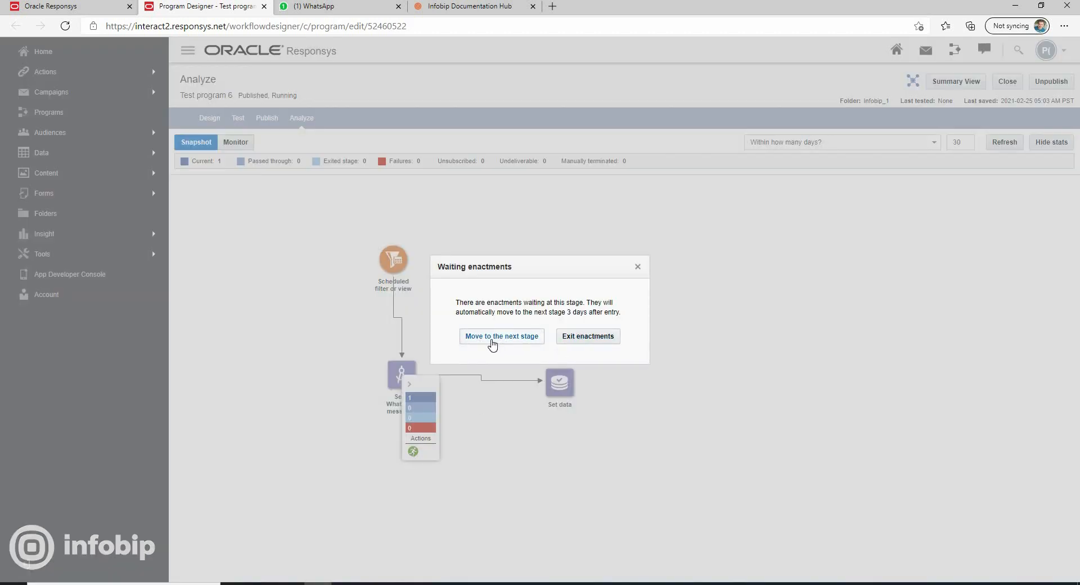
click(636, 269)
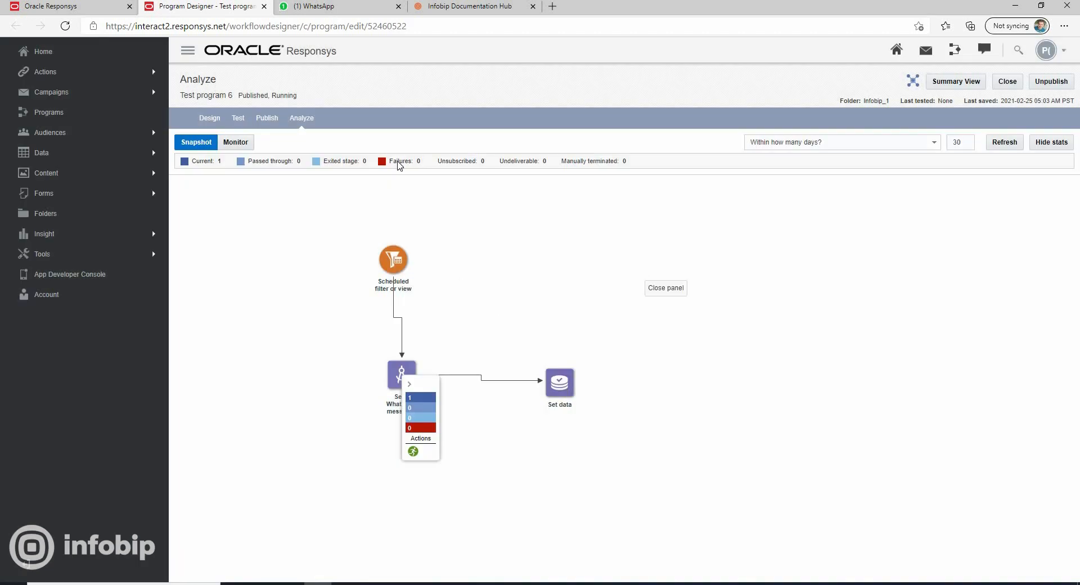
Switch to WhatsApp Web and open the unread chat to read the delivered template message
click(329, 7)
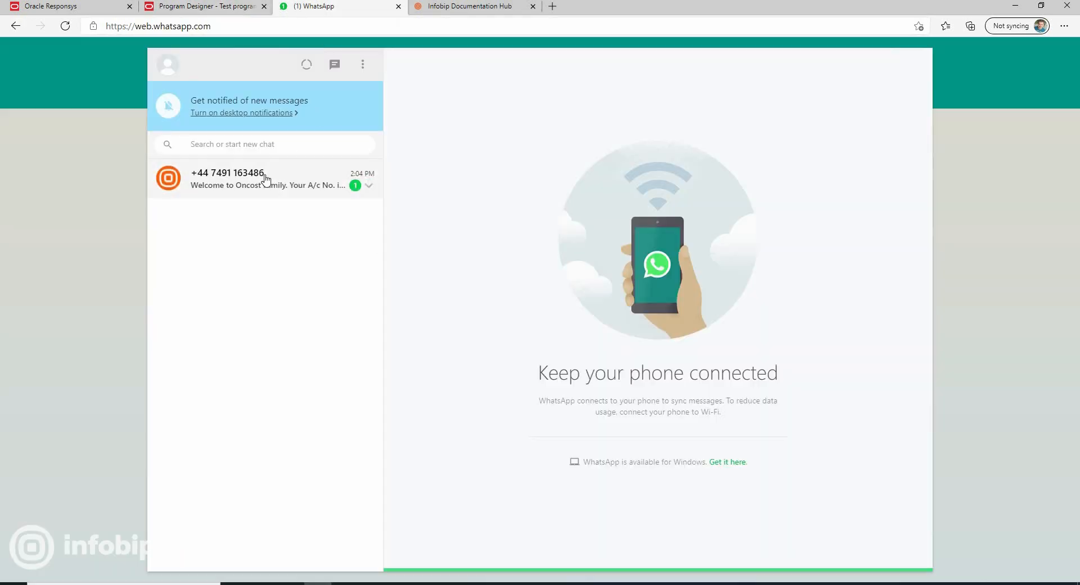
click(266, 178)
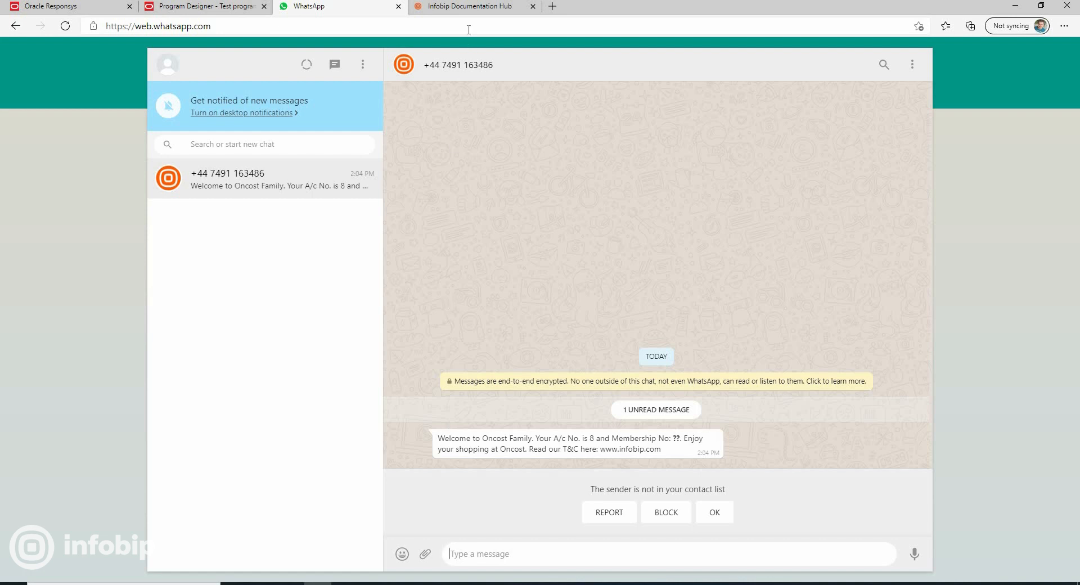
Switch to the Infobip Documentation Hub and look over the Oracle Responsys integration article
click(462, 7)
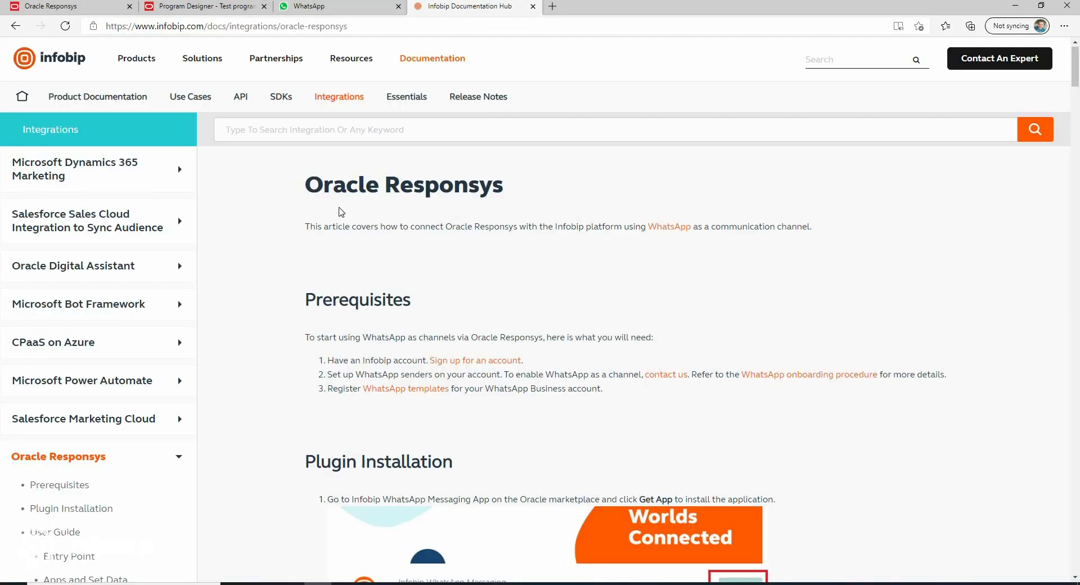
scroll(339, 212, down, 3)
scroll(354, 274, up, 3)
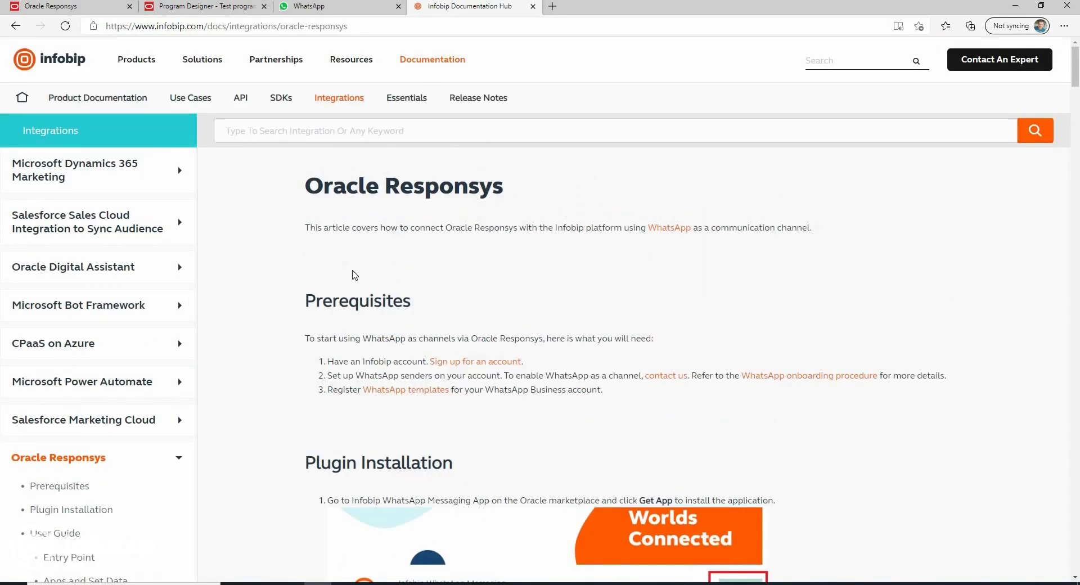